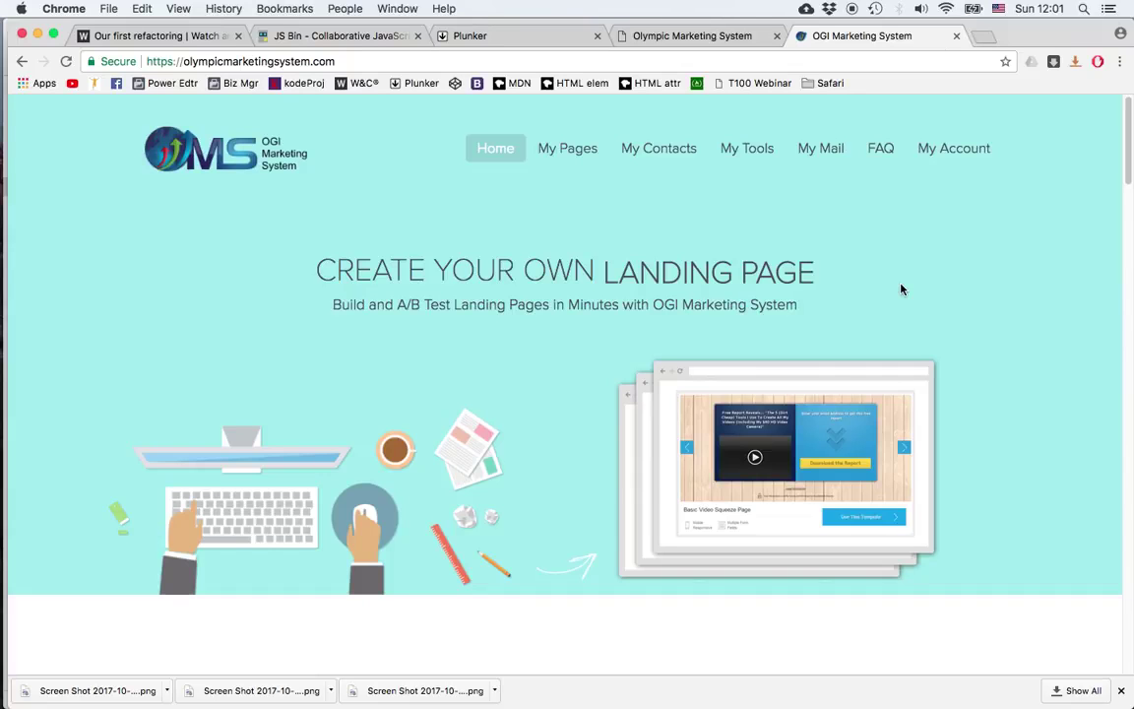
# - Open the BlueMix landing page template from the template library in the page editor
pyautogui.moveTo(562, 148)
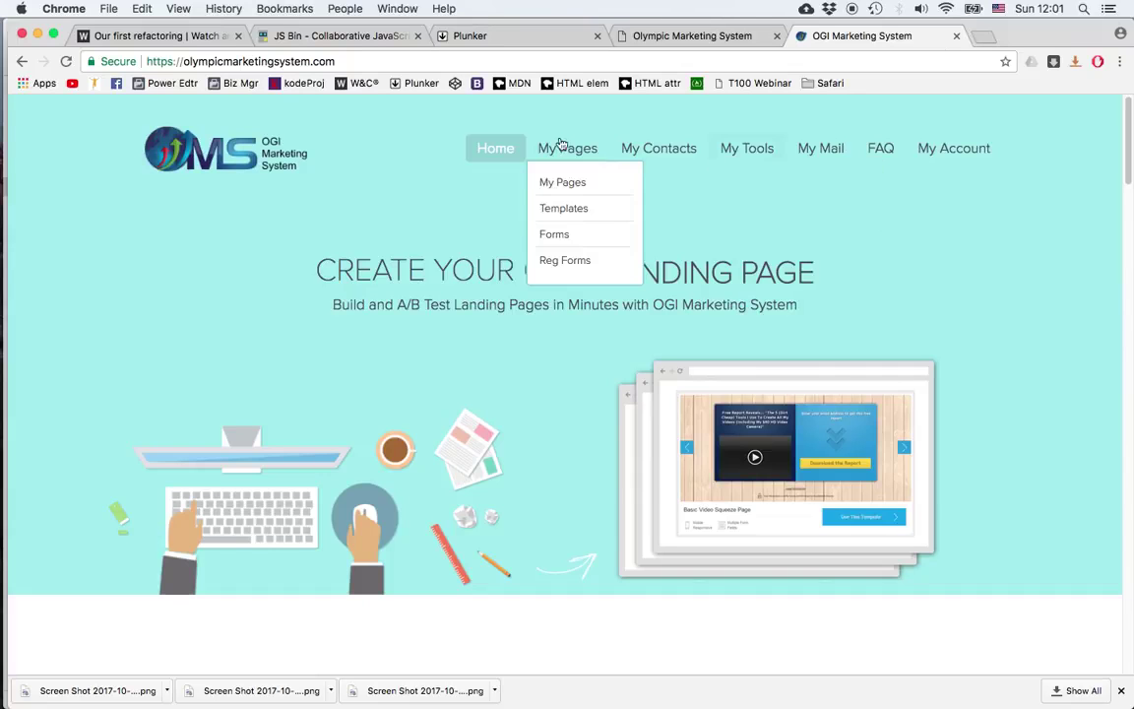
pyautogui.click(576, 214)
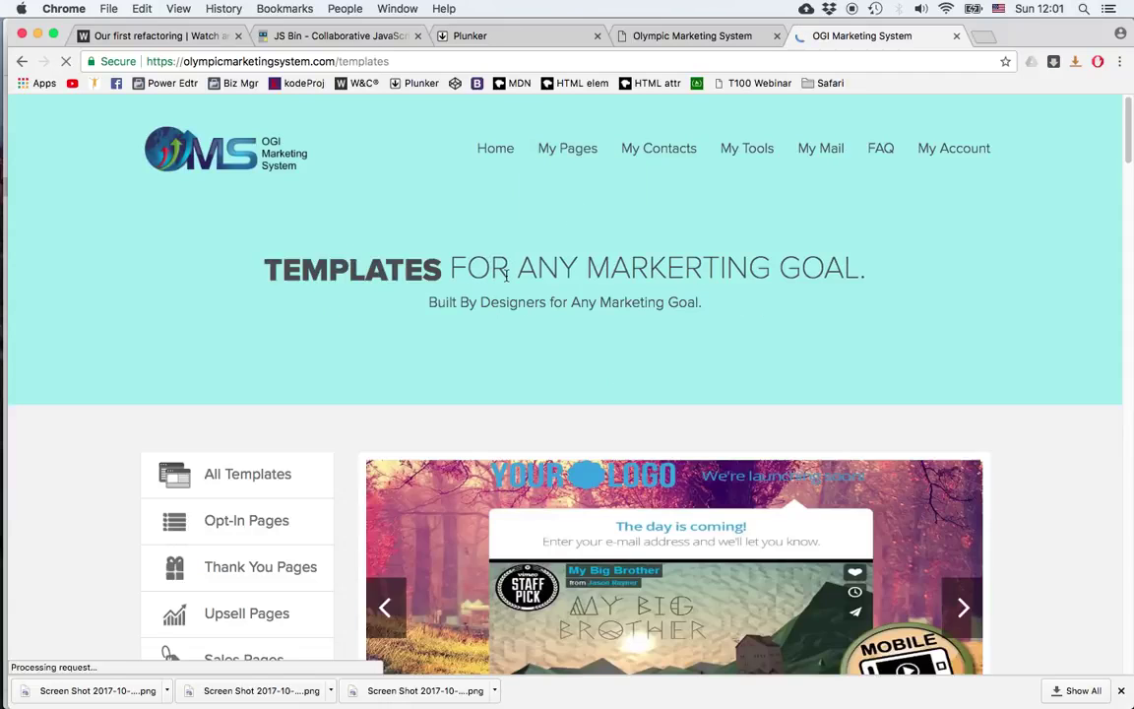
pyautogui.scroll(-6, 455, 246)
pyautogui.click(351, 518)
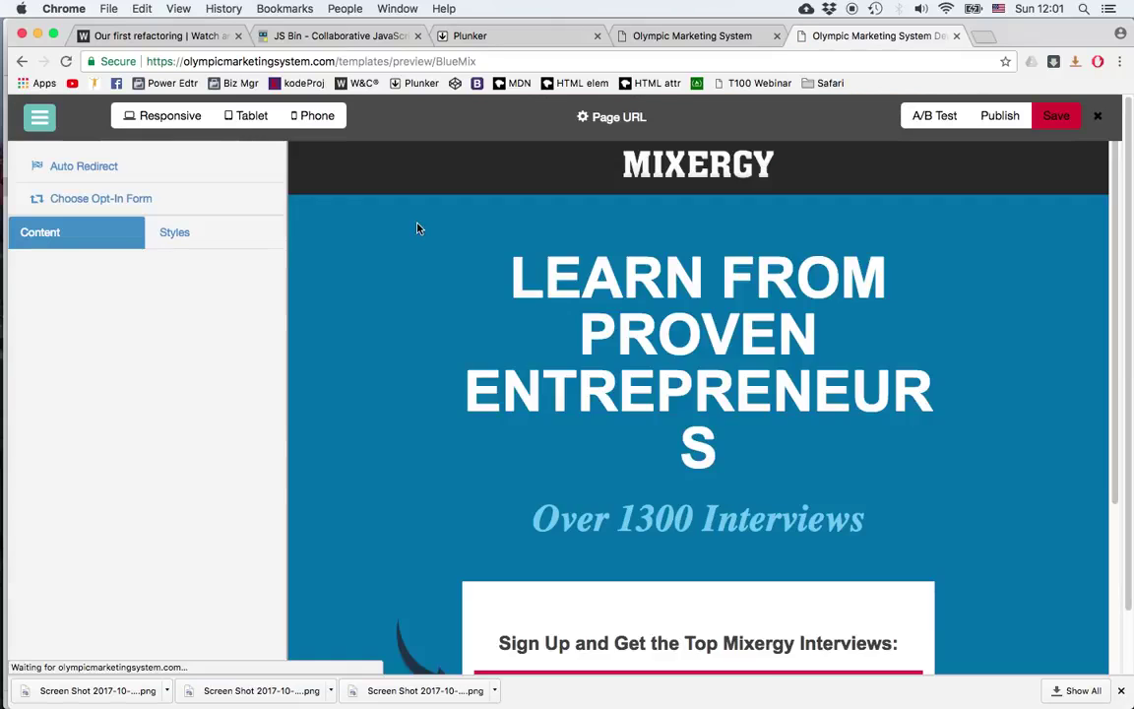
# - Save the template as a new page with the title AB demo and the page URL abdemo
pyautogui.click(1060, 123)
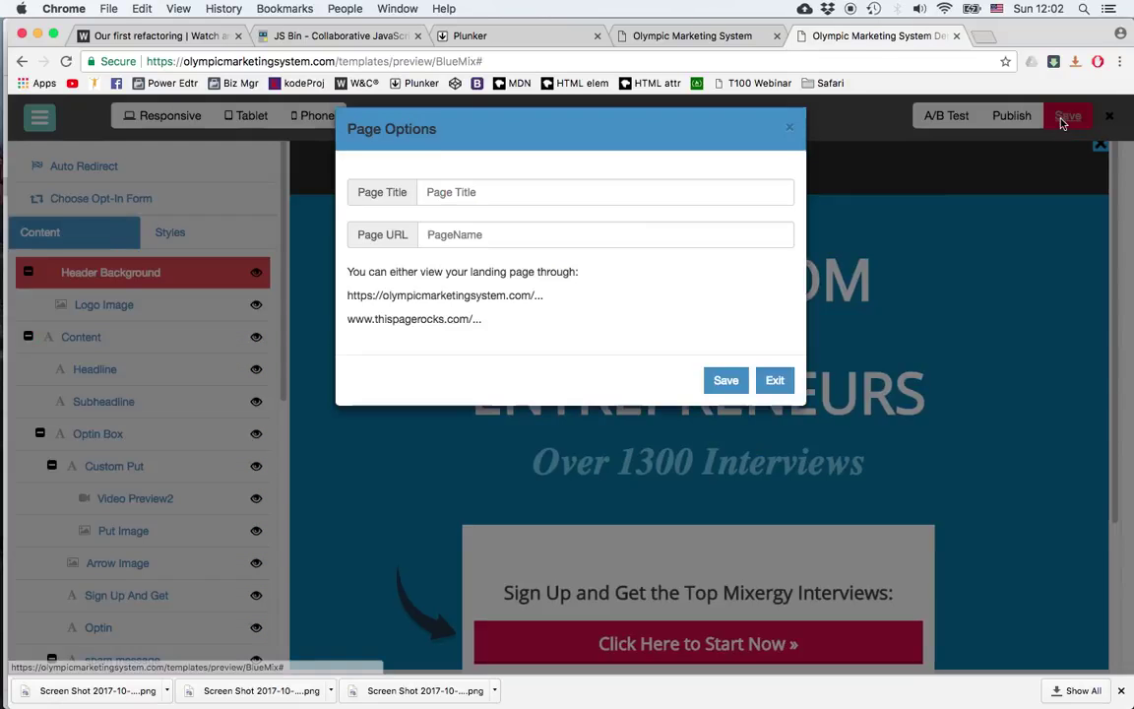
pyautogui.click(514, 200)
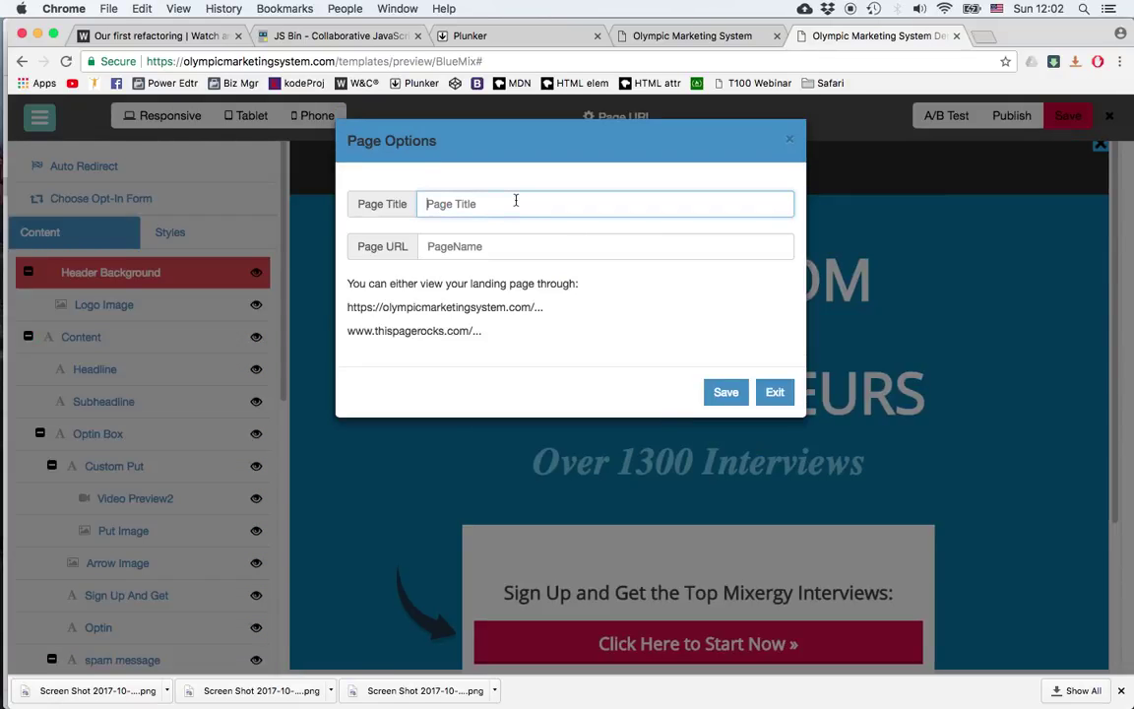
pyautogui.write('AB demo')
pyautogui.click(497, 248)
pyautogui.write('abdemo')
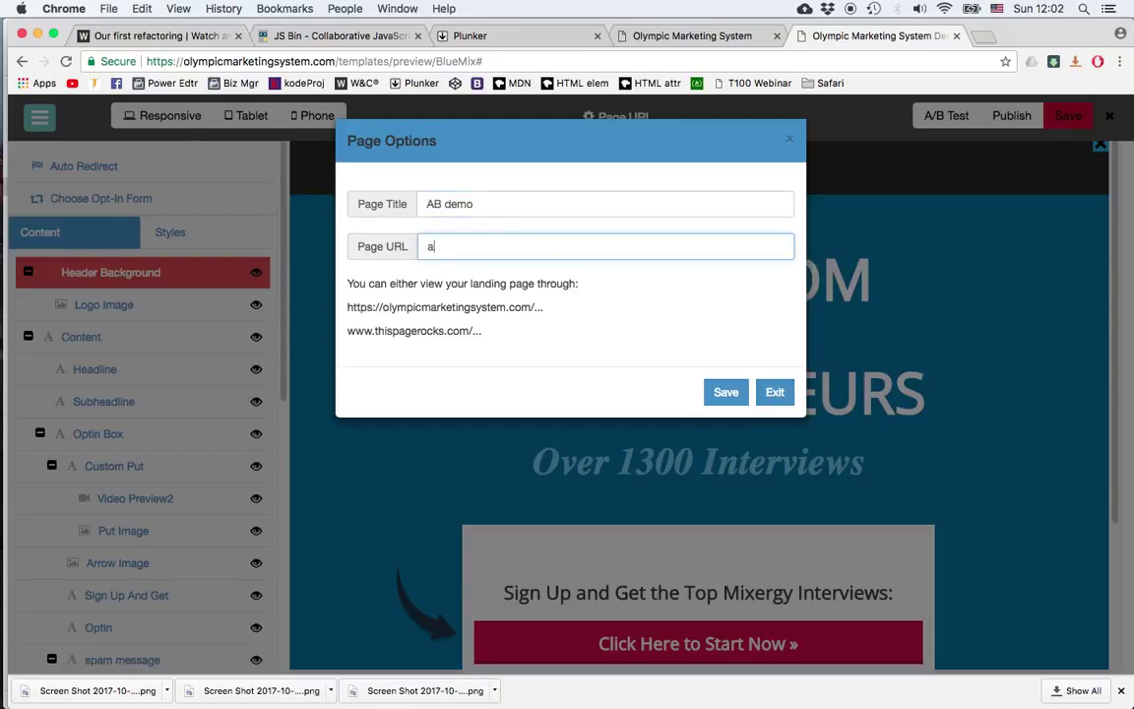
pyautogui.click(738, 394)
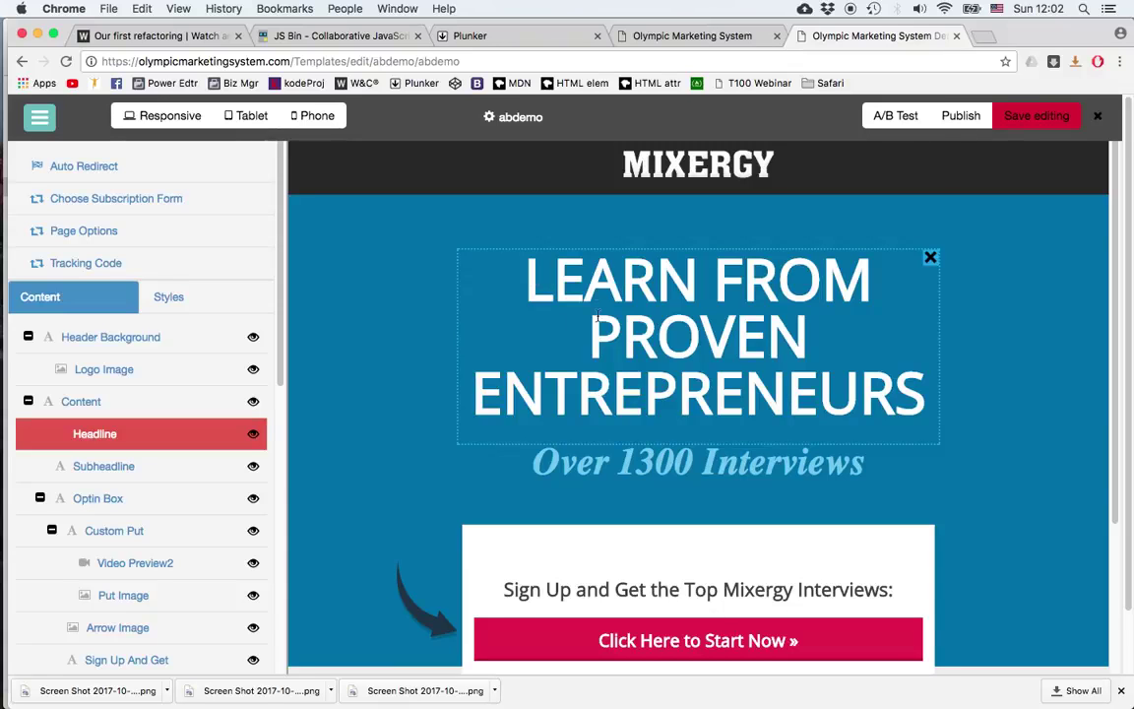
# - Add an A/B test variation of abdemo based on the Original variation, with the page URL abdemo-y
pyautogui.click(908, 117)
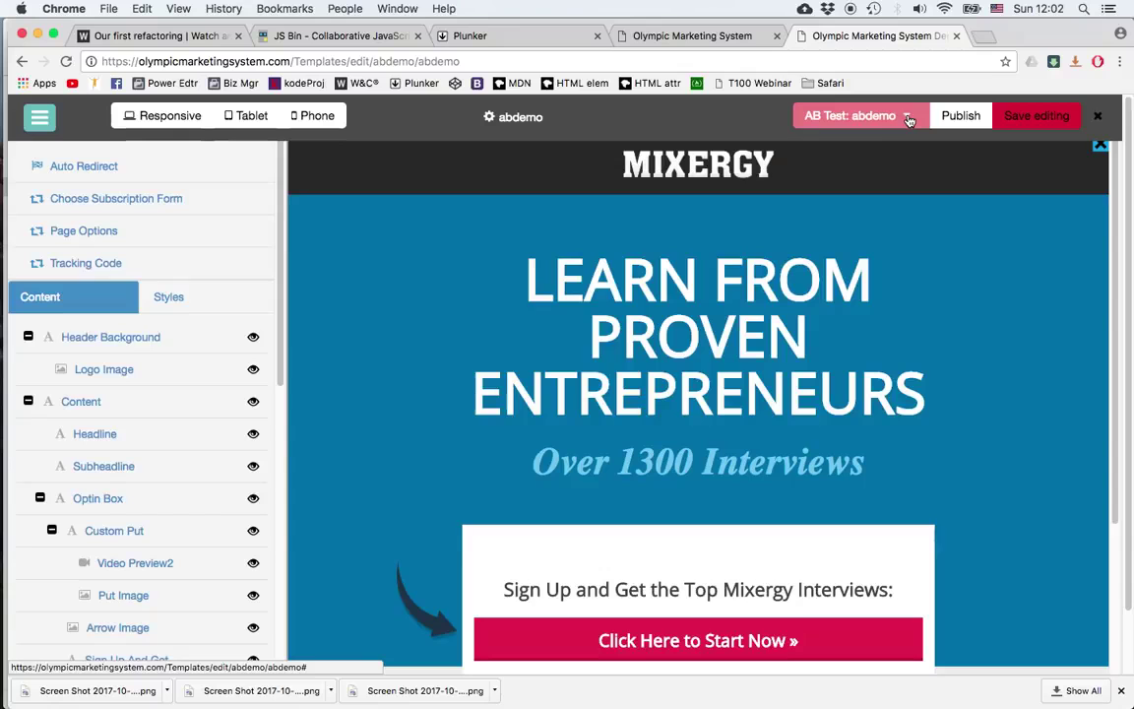
pyautogui.click(907, 118)
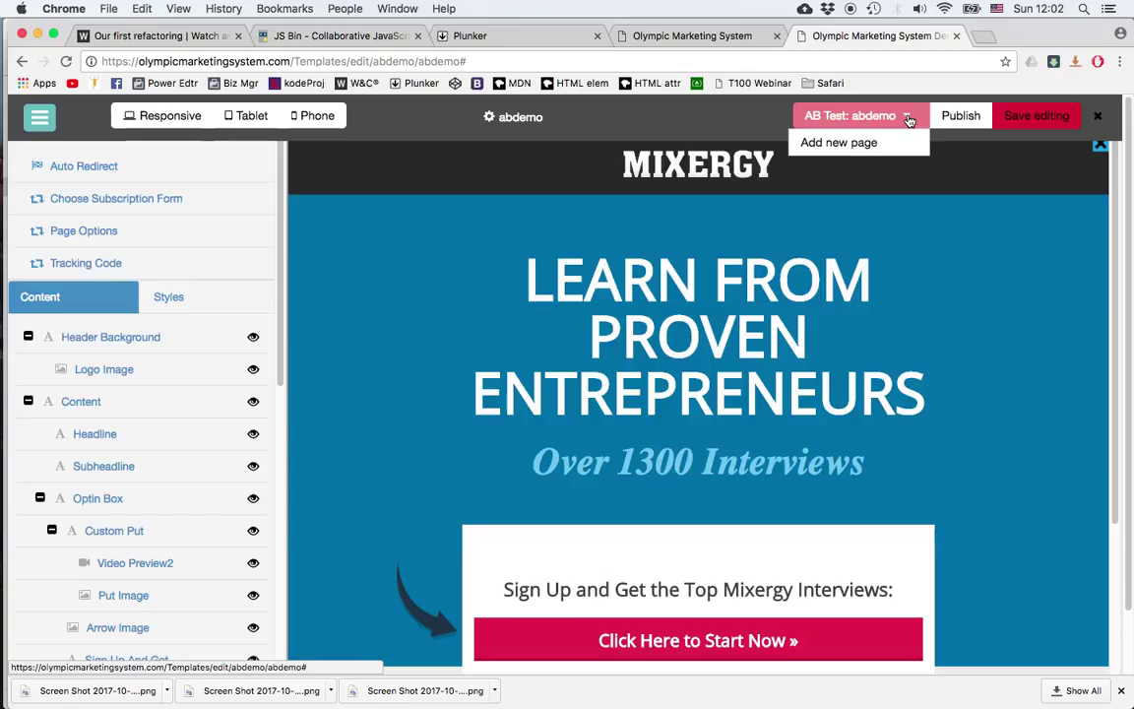
pyautogui.click(843, 144)
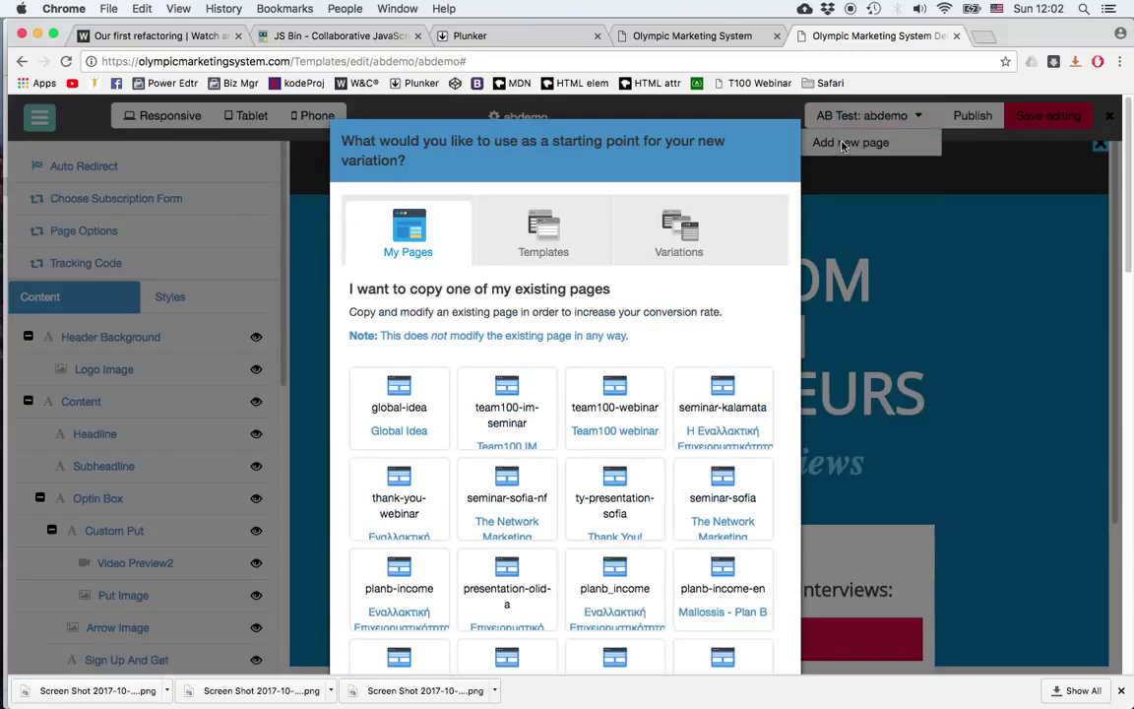
pyautogui.click(691, 231)
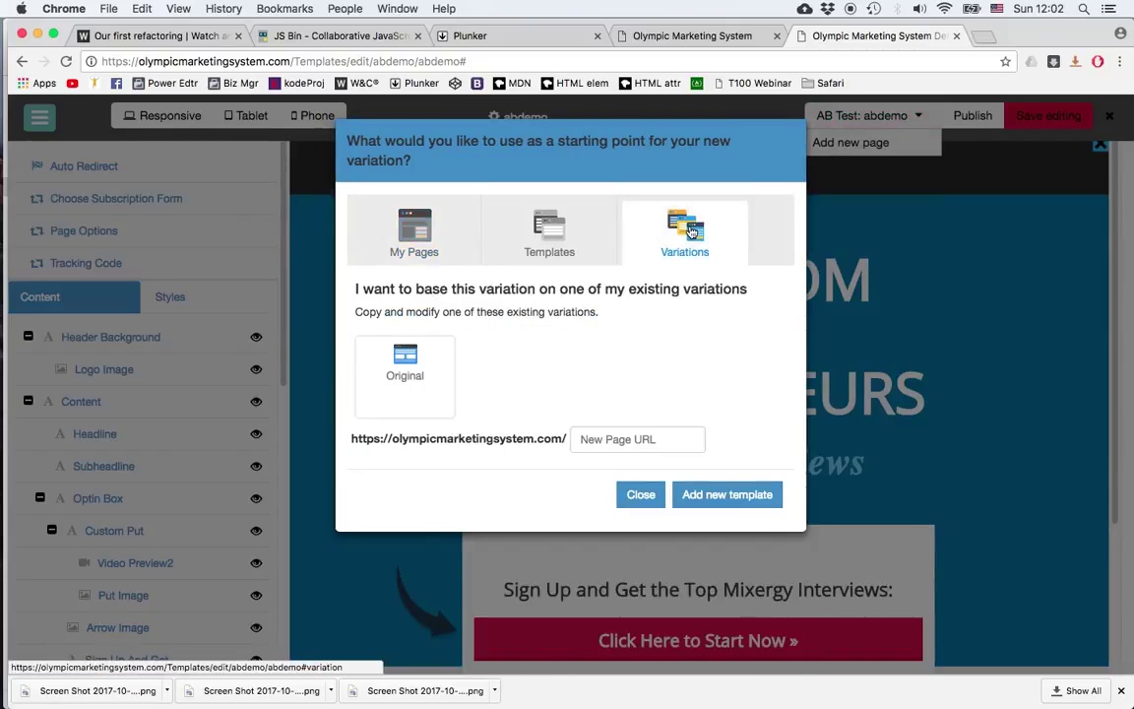
pyautogui.click(406, 370)
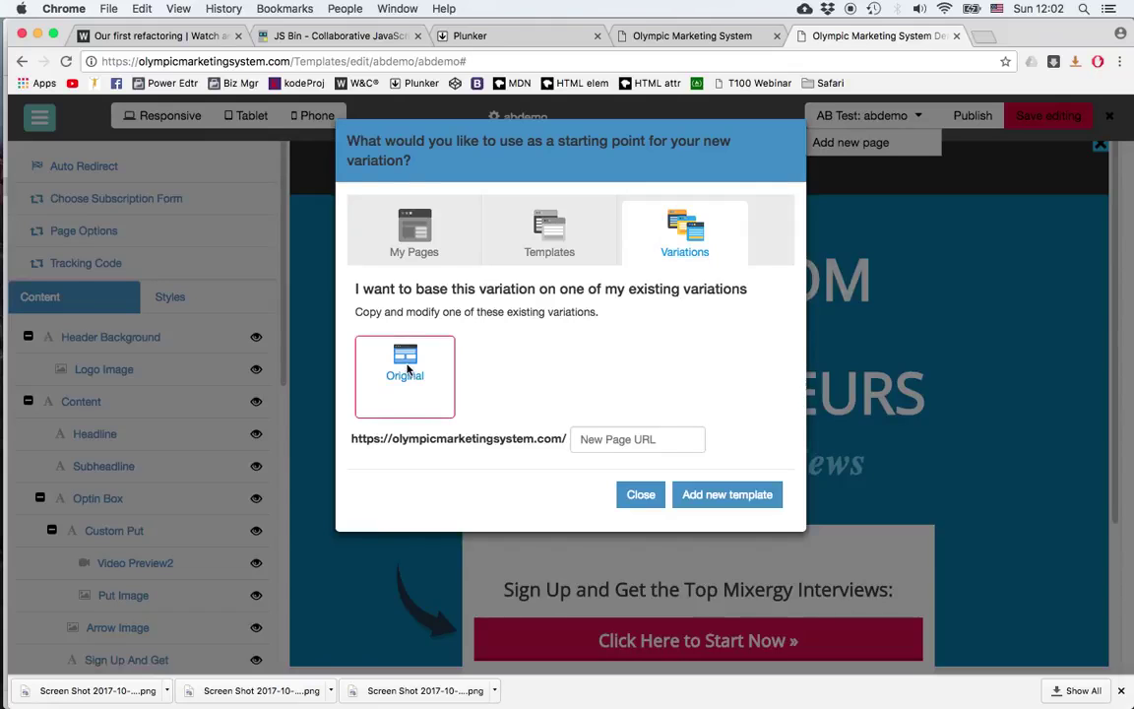
pyautogui.click(591, 429)
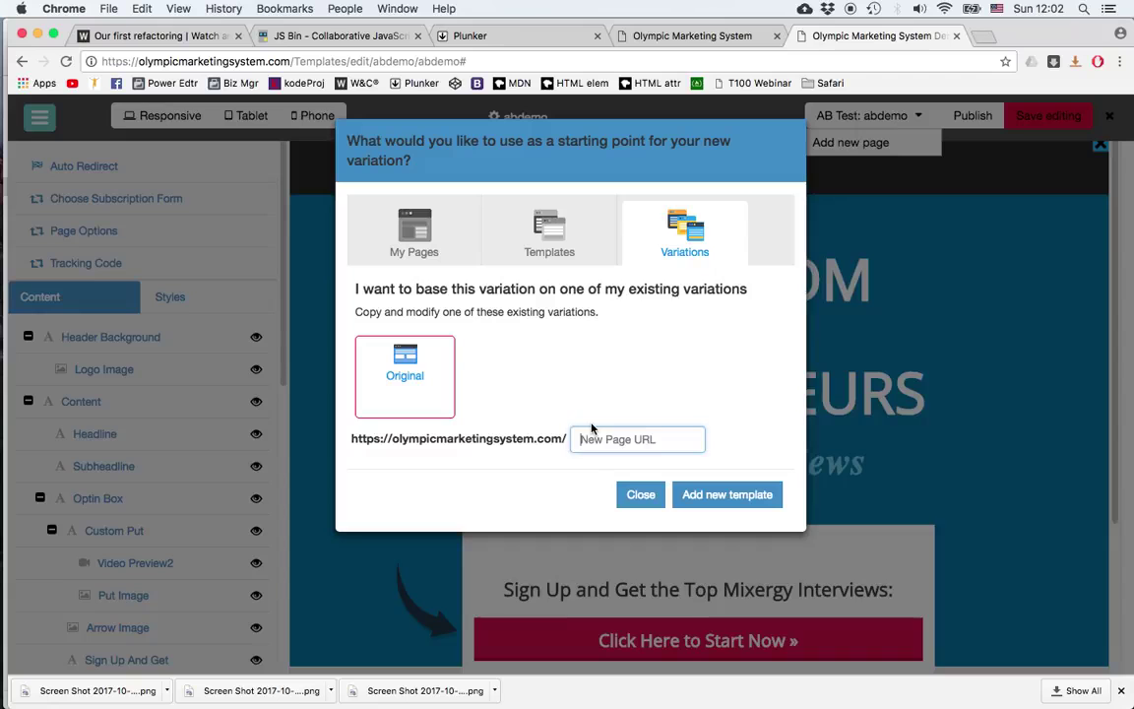
pyautogui.write('abdemo-y')
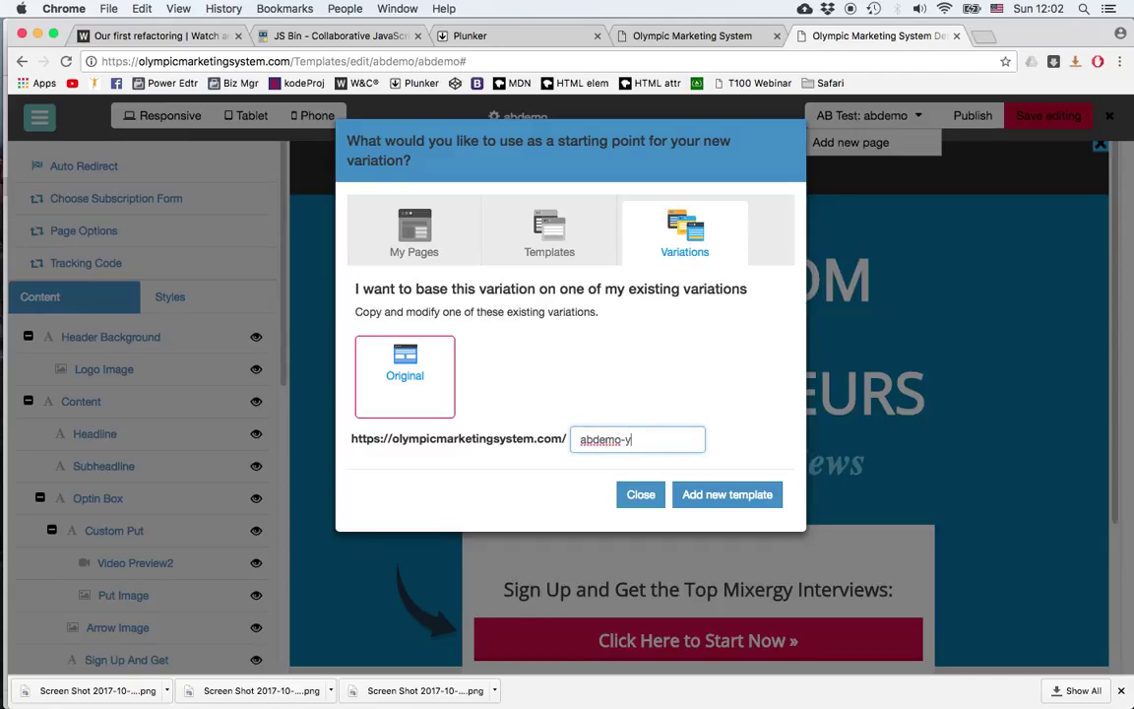
pyautogui.click(724, 497)
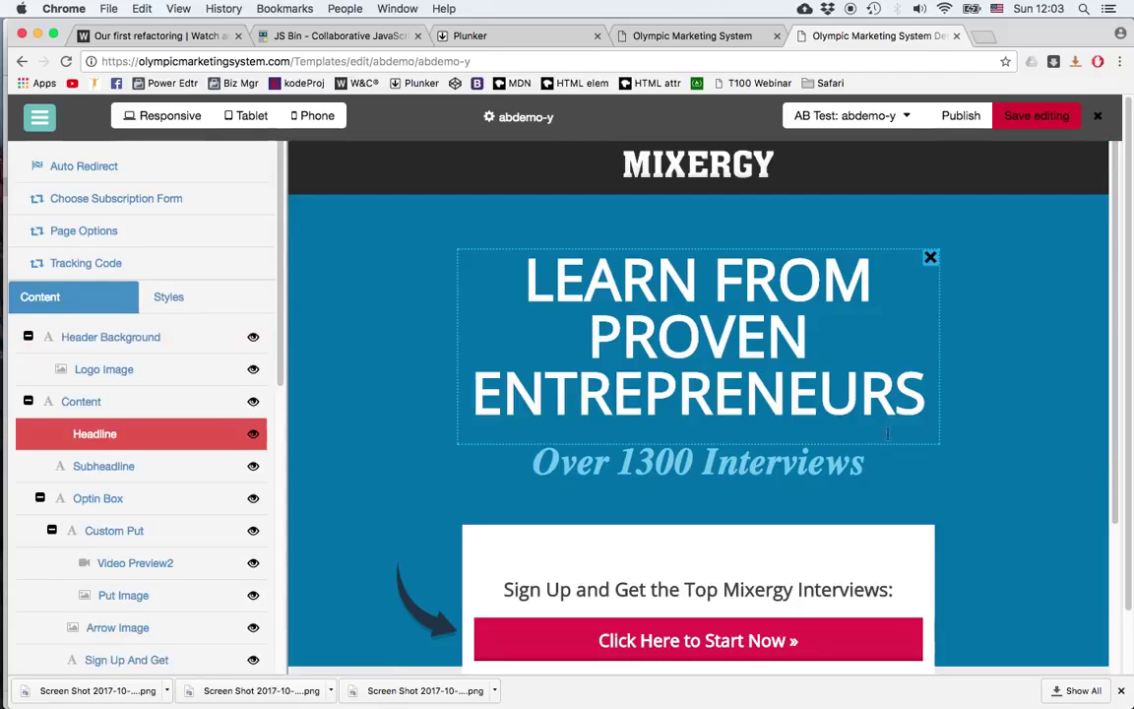
# - Color the whole headline of the abdemo-y variation yellow from the standard colors and save the edit
pyautogui.moveTo(886, 433); pyautogui.dragTo(961, 386)
pyautogui.click(535, 271)
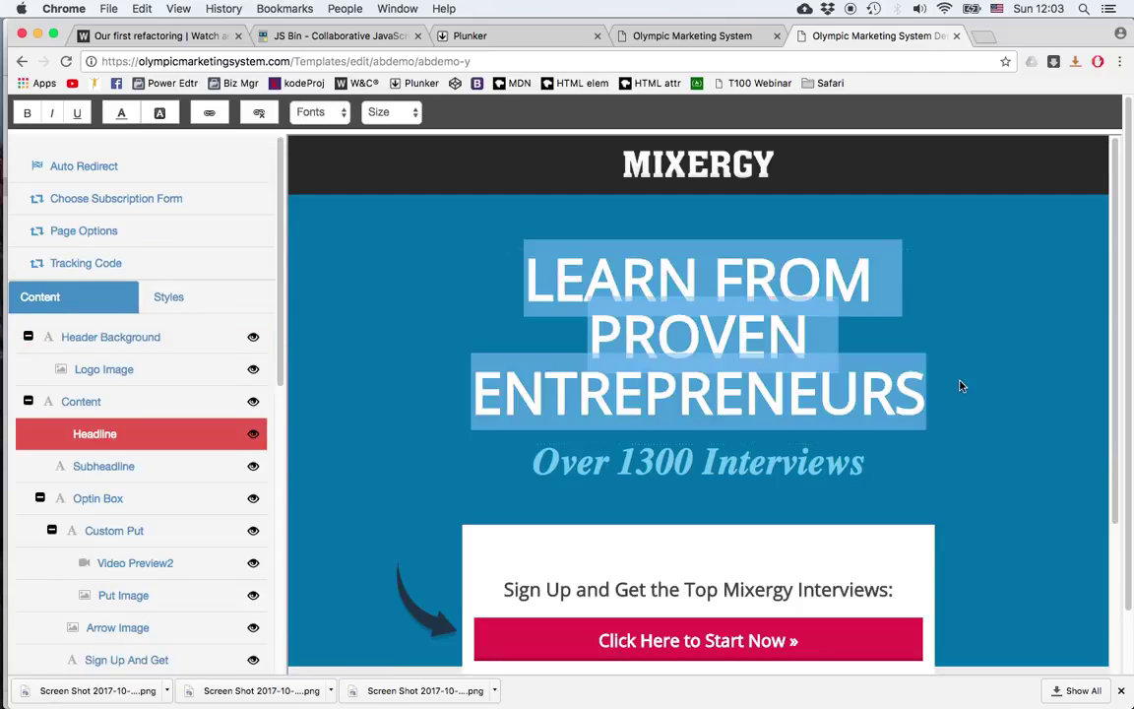
pyautogui.click(530, 268)
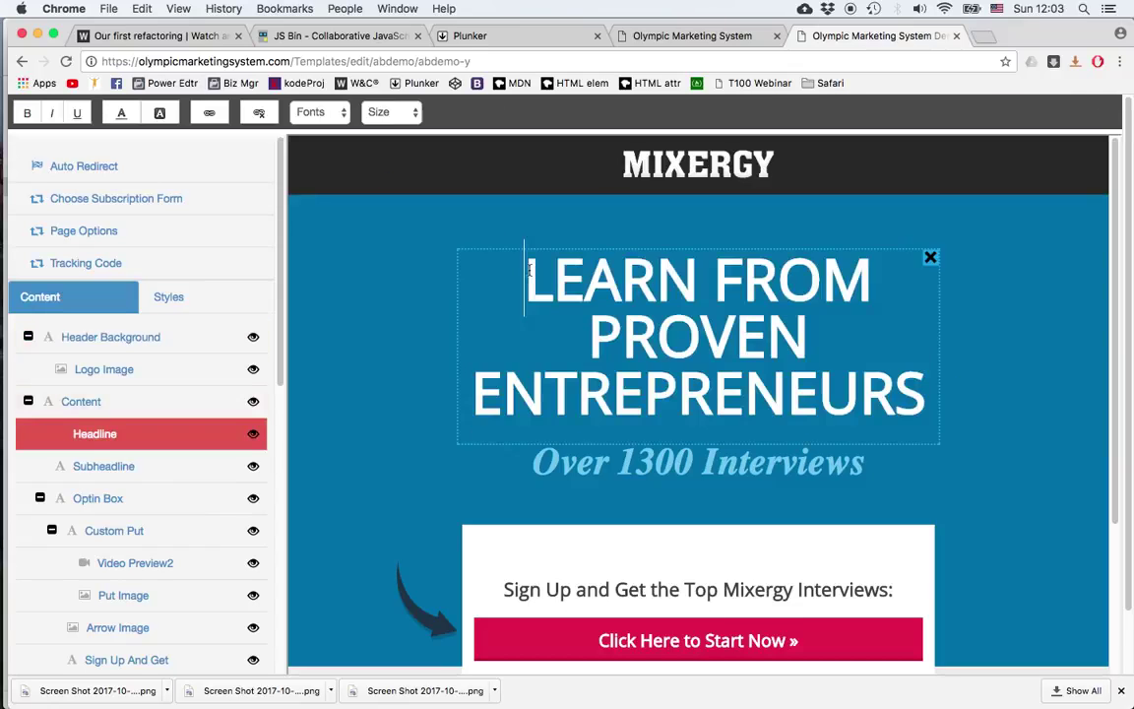
pyautogui.tripleClick(529, 268)
pyautogui.click(110, 336)
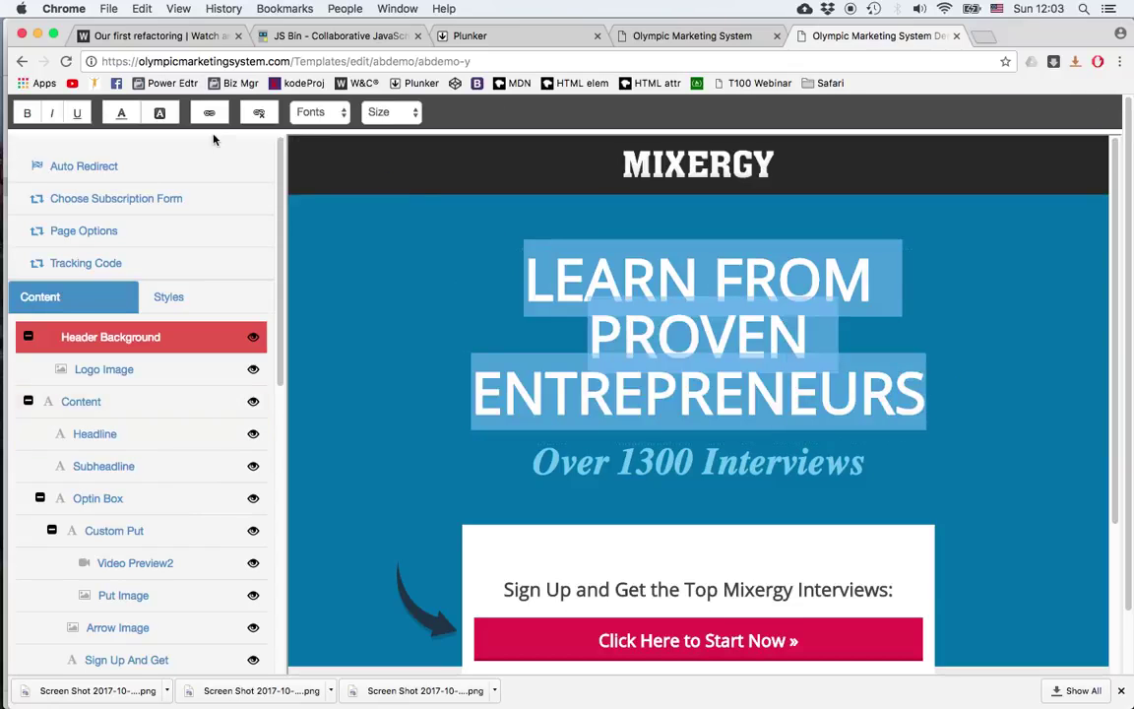
pyautogui.click(121, 112)
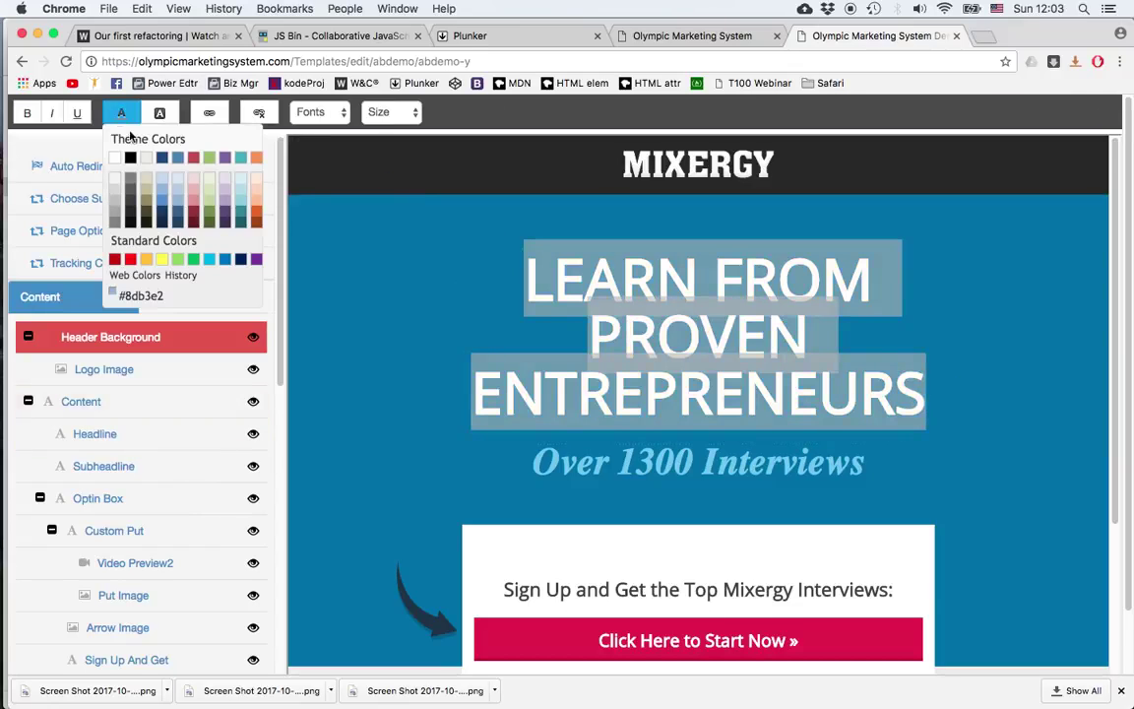
pyautogui.click(163, 260)
pyautogui.click(980, 213)
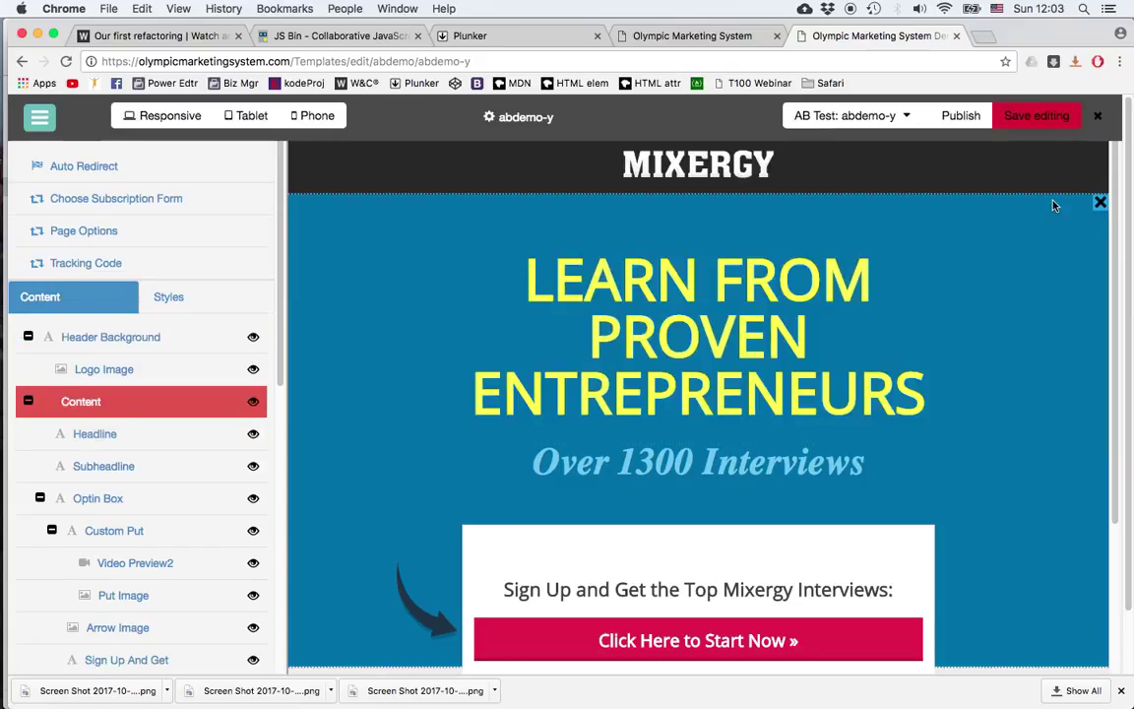
pyautogui.click(1052, 118)
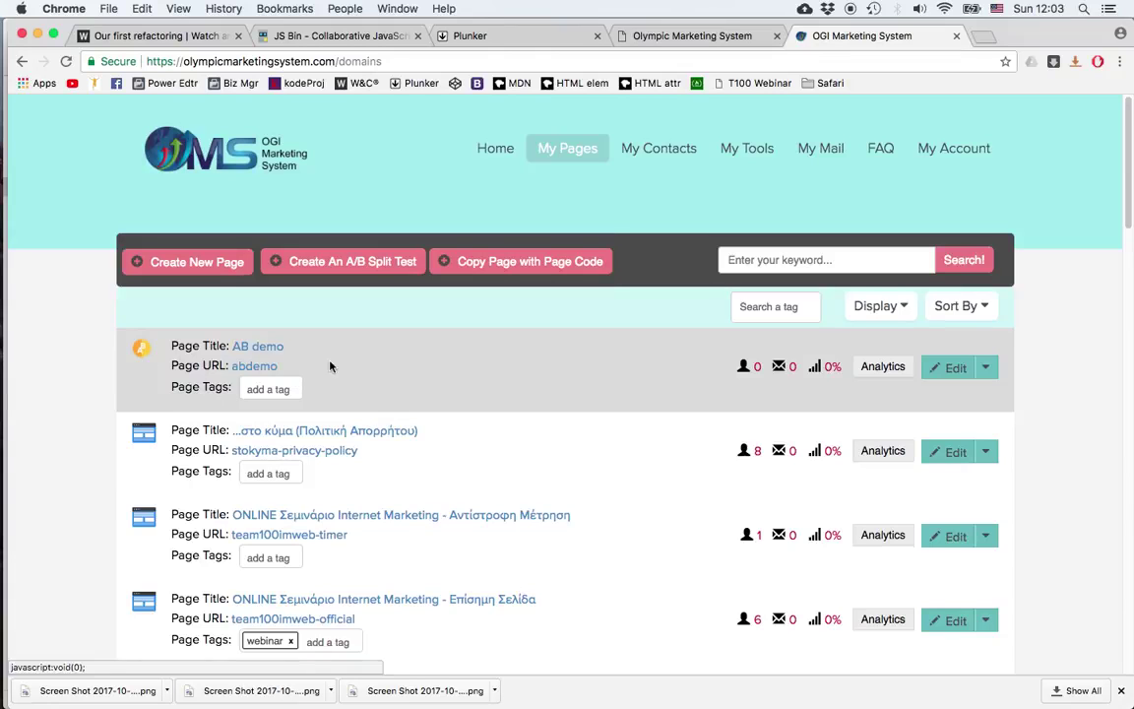
# - Open the analytics of the AB demo page and examine the actions available for the abdemo and abdemo-y variations
pyautogui.click(882, 371)
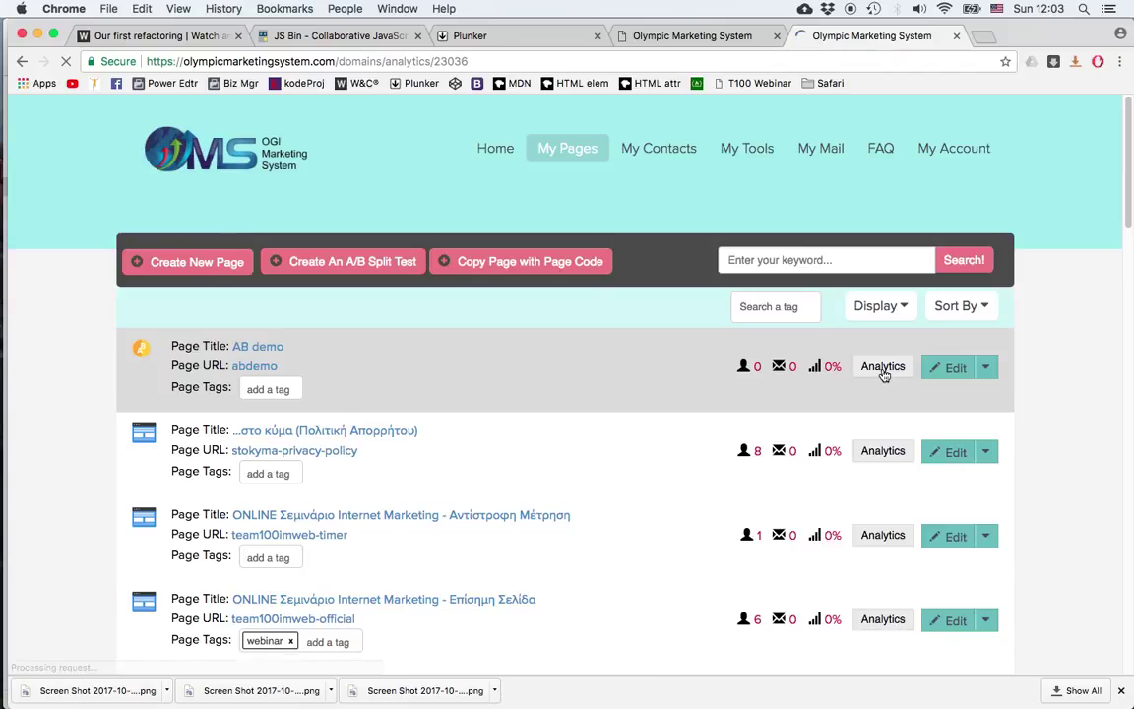
pyautogui.scroll(-3, 551, 484)
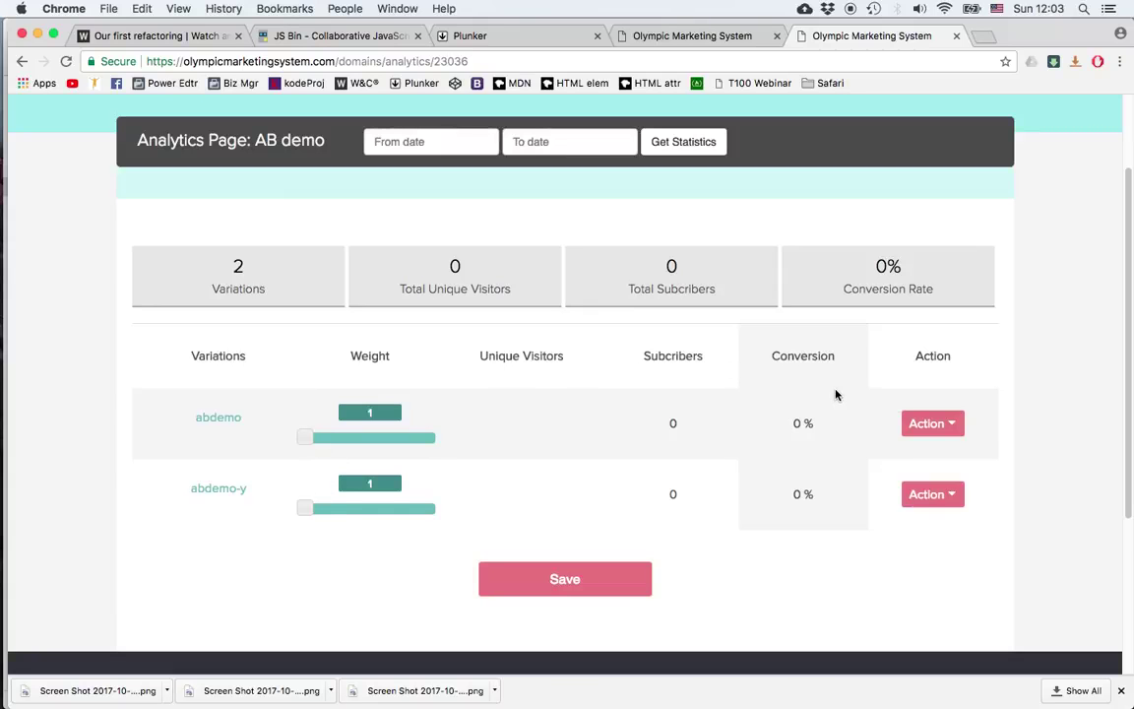
pyautogui.click(933, 423)
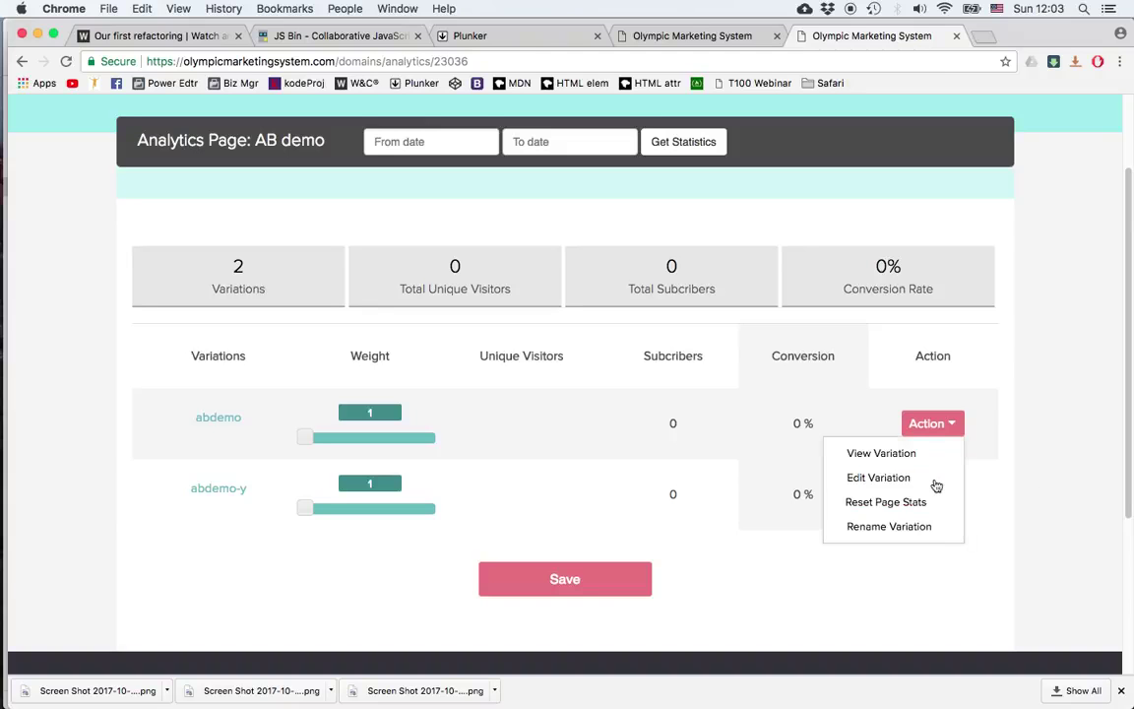
pyautogui.click(967, 498)
pyautogui.click(952, 496)
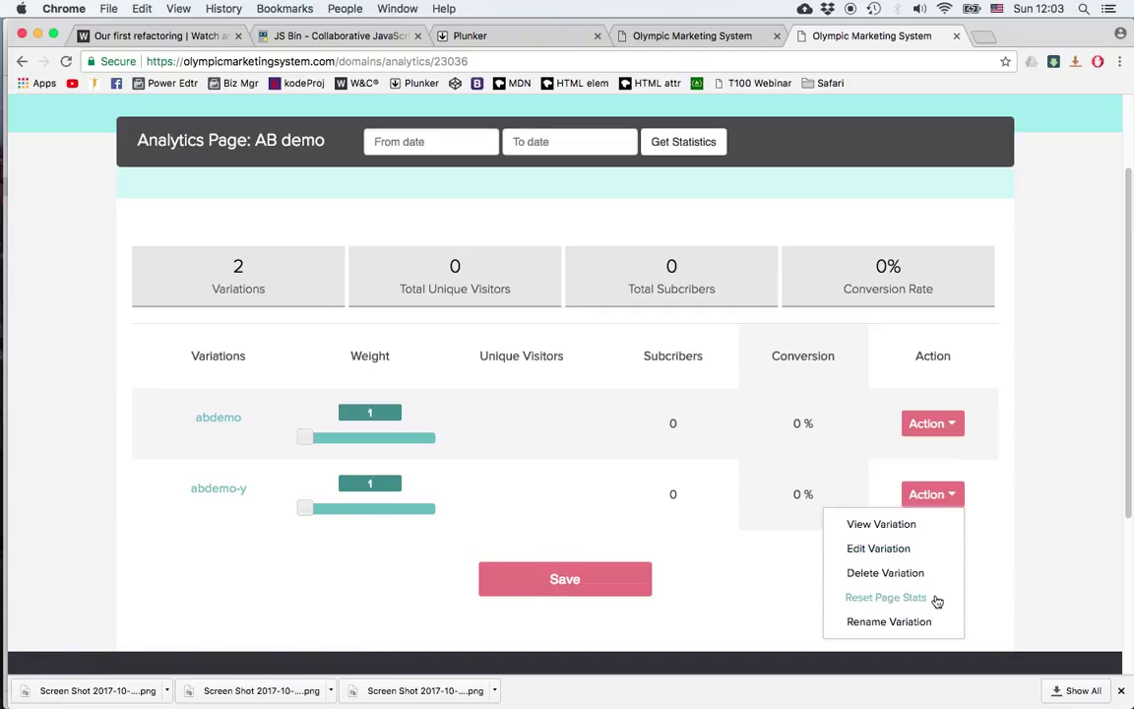
pyautogui.click(1048, 487)
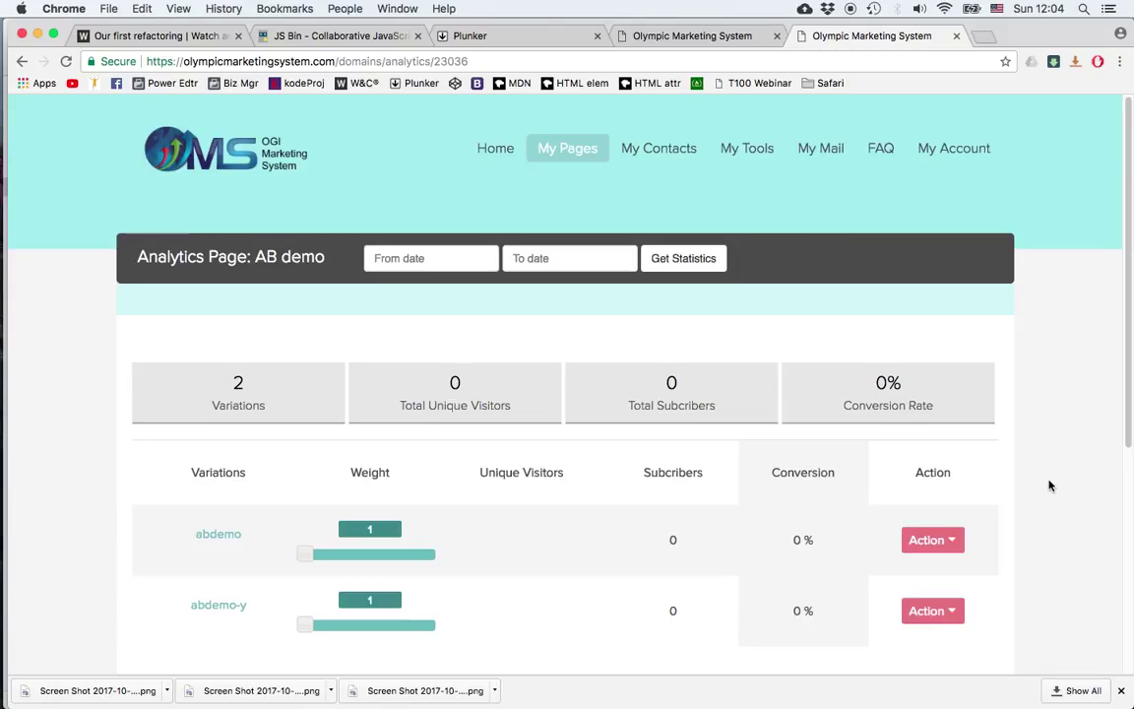
# - Return to the list of own pages and open the AB demo page for editing
pyautogui.moveTo(556, 154)
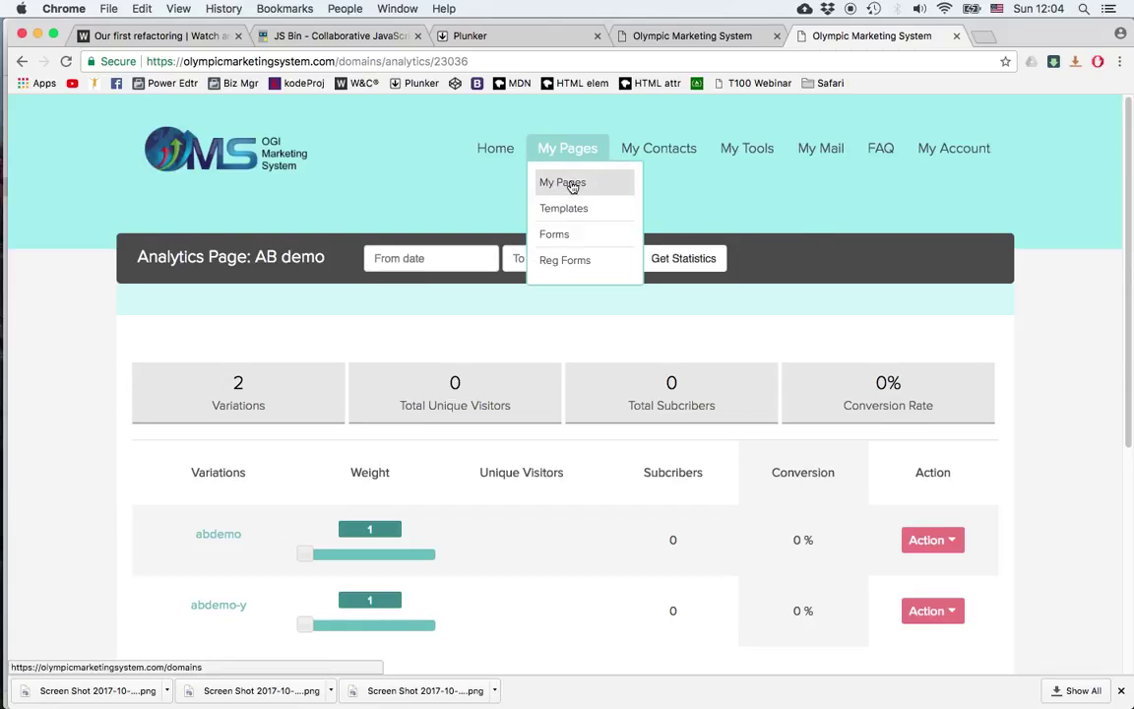
pyautogui.click(562, 183)
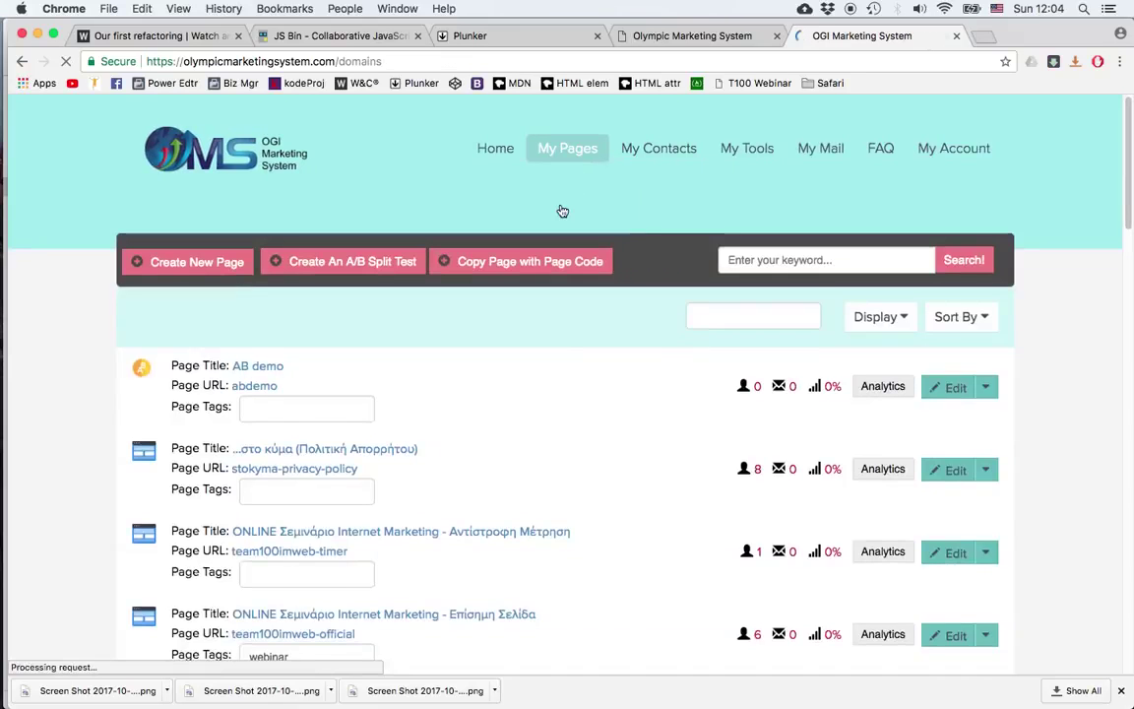
pyautogui.moveTo(954, 370)
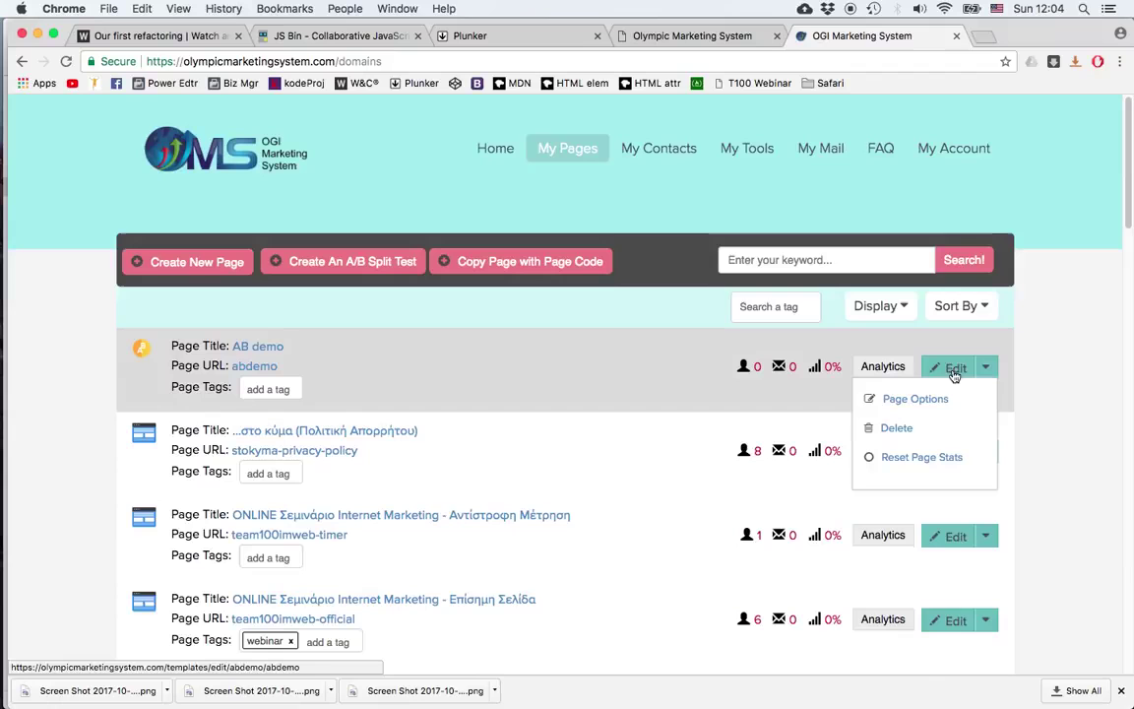
pyautogui.click(954, 369)
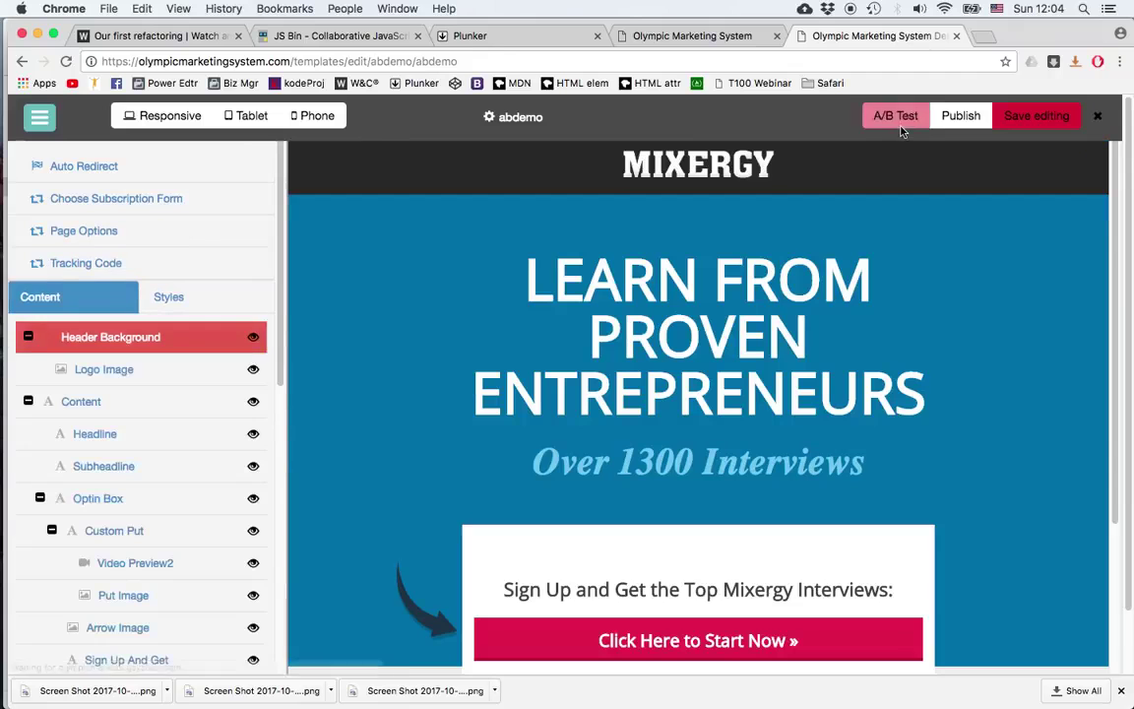
# - Start adding a new A/B test page to abdemo and look through the existing pages and templates offered as starting points
pyautogui.click(897, 117)
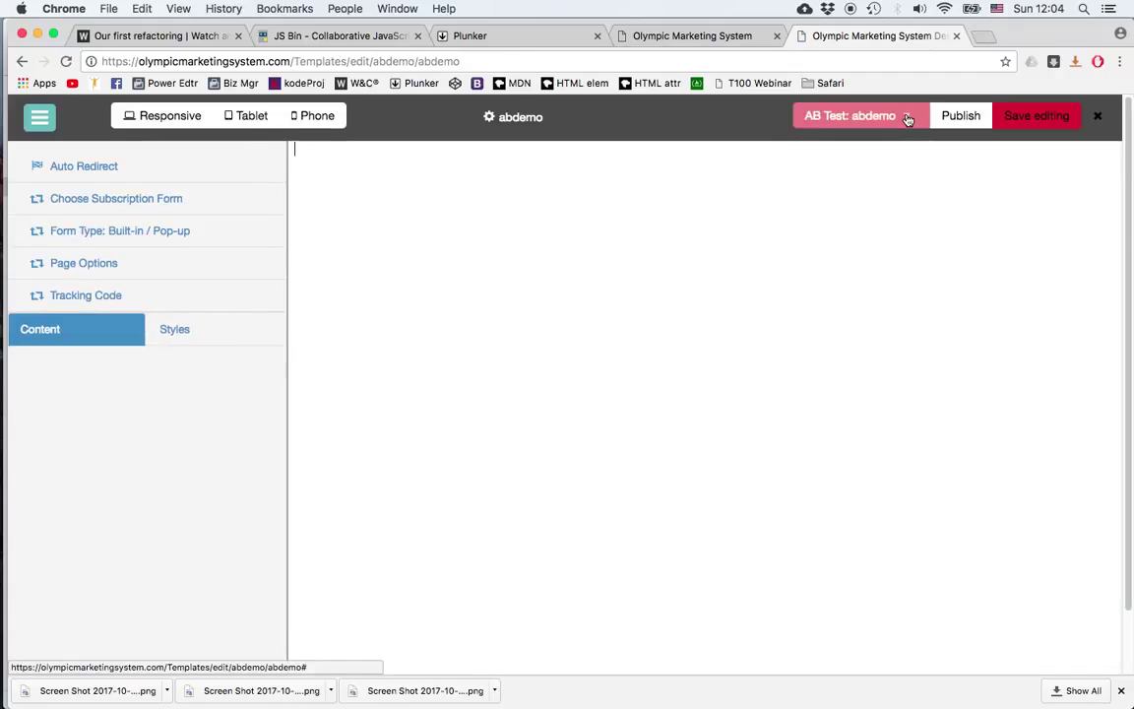
pyautogui.click(906, 116)
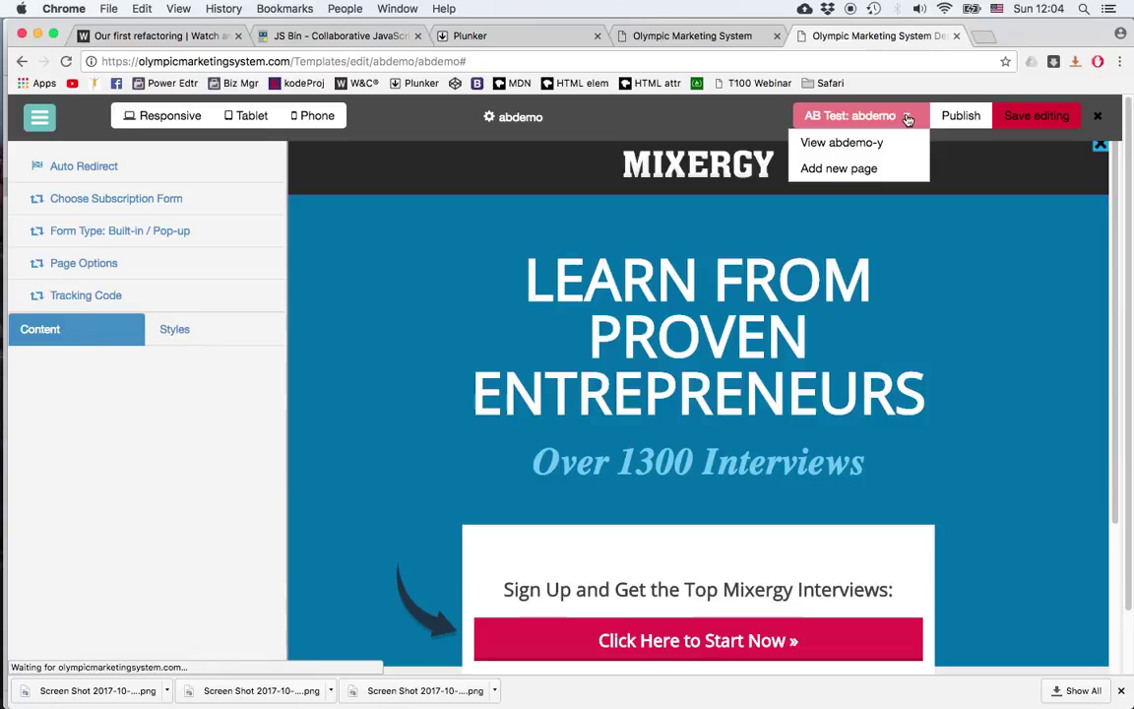
pyautogui.click(829, 172)
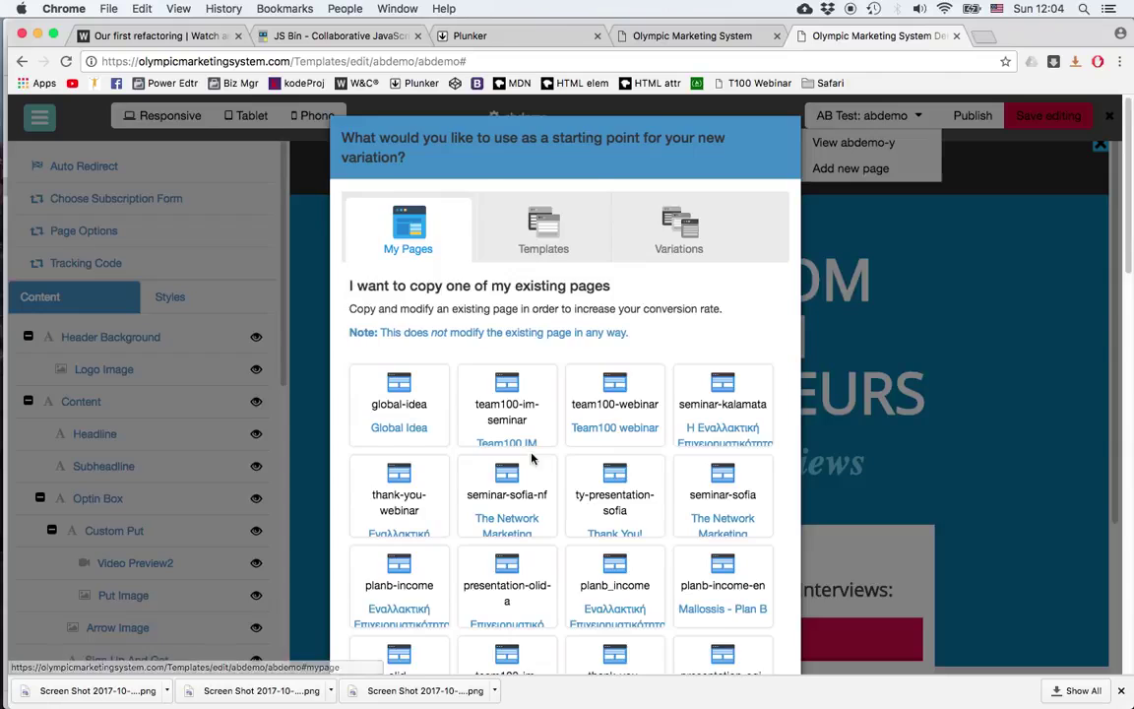
pyautogui.scroll(-15, 477, 408)
pyautogui.scroll(-3, 532, 459)
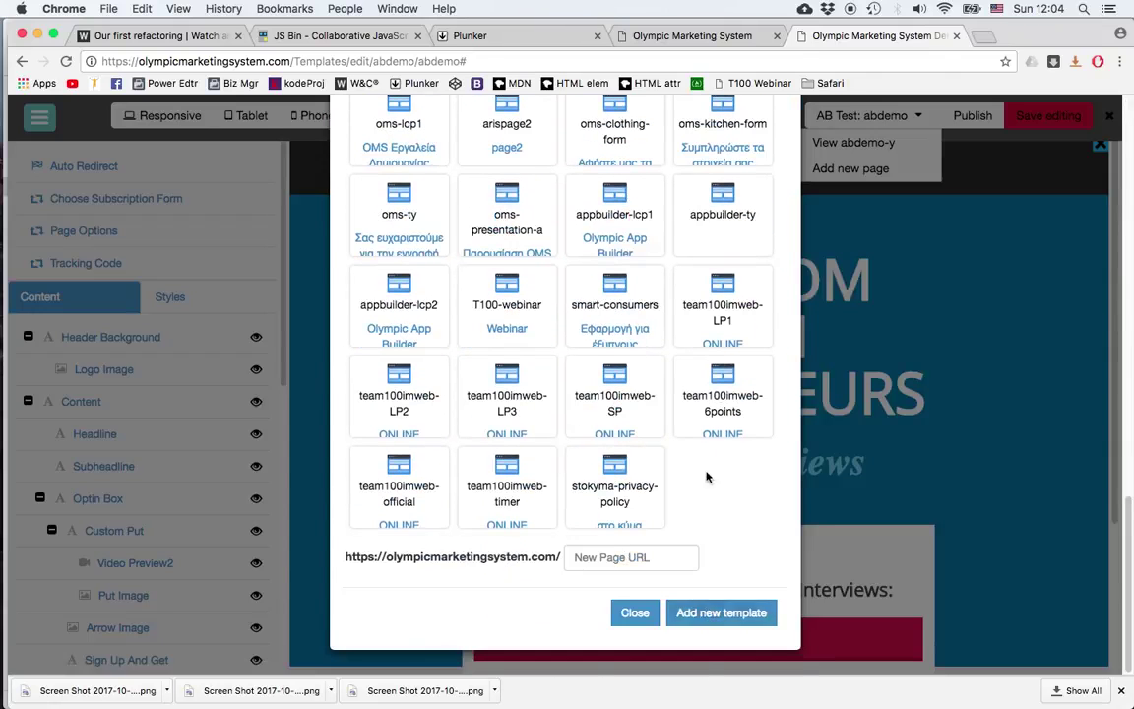
pyautogui.scroll(20, 638, 430)
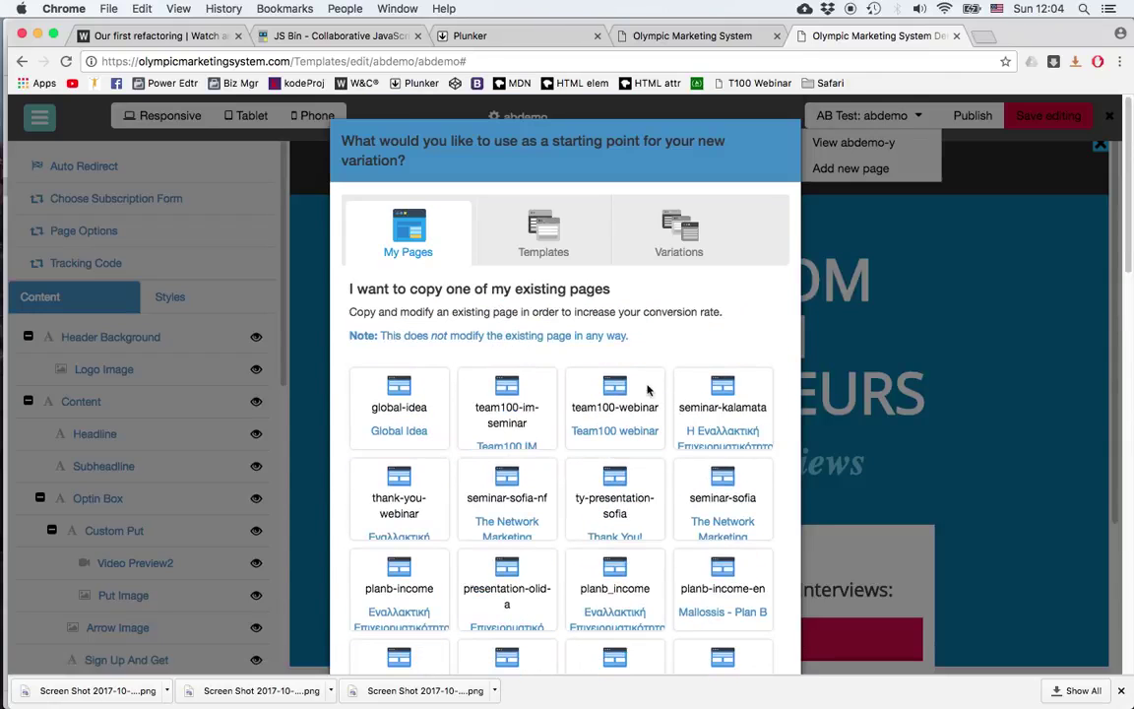
pyautogui.click(551, 242)
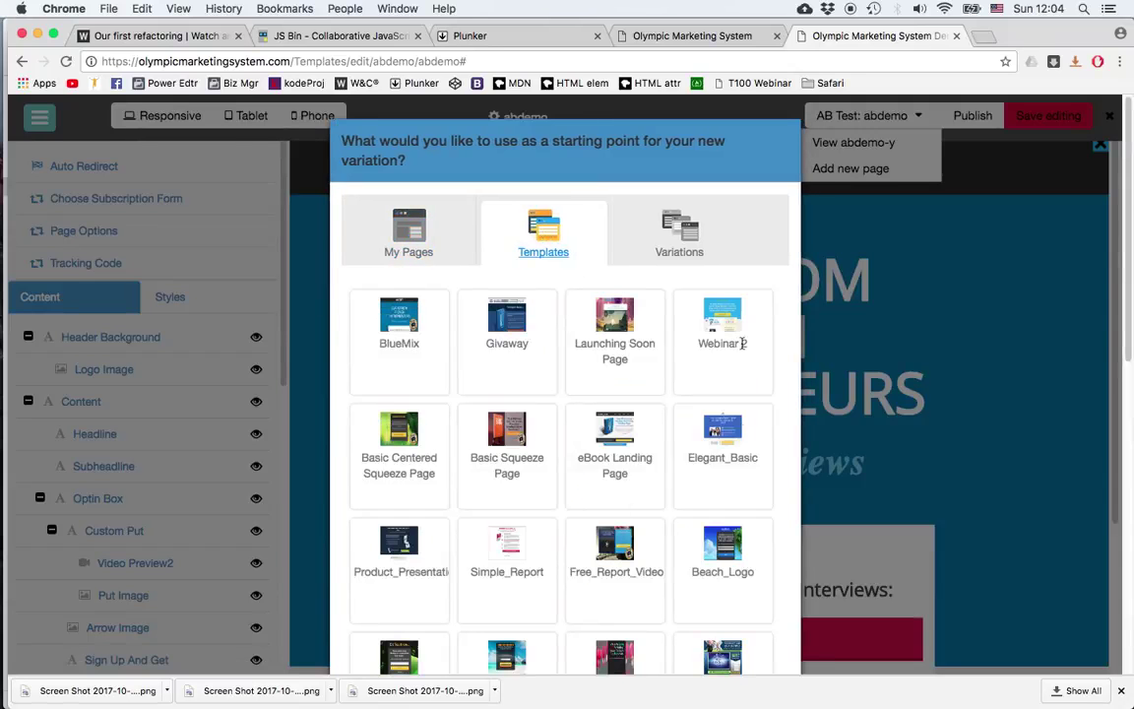
# - Add an A/B test variation based on the existing Original variation, with the page URL abdemo-r
pyautogui.click(682, 237)
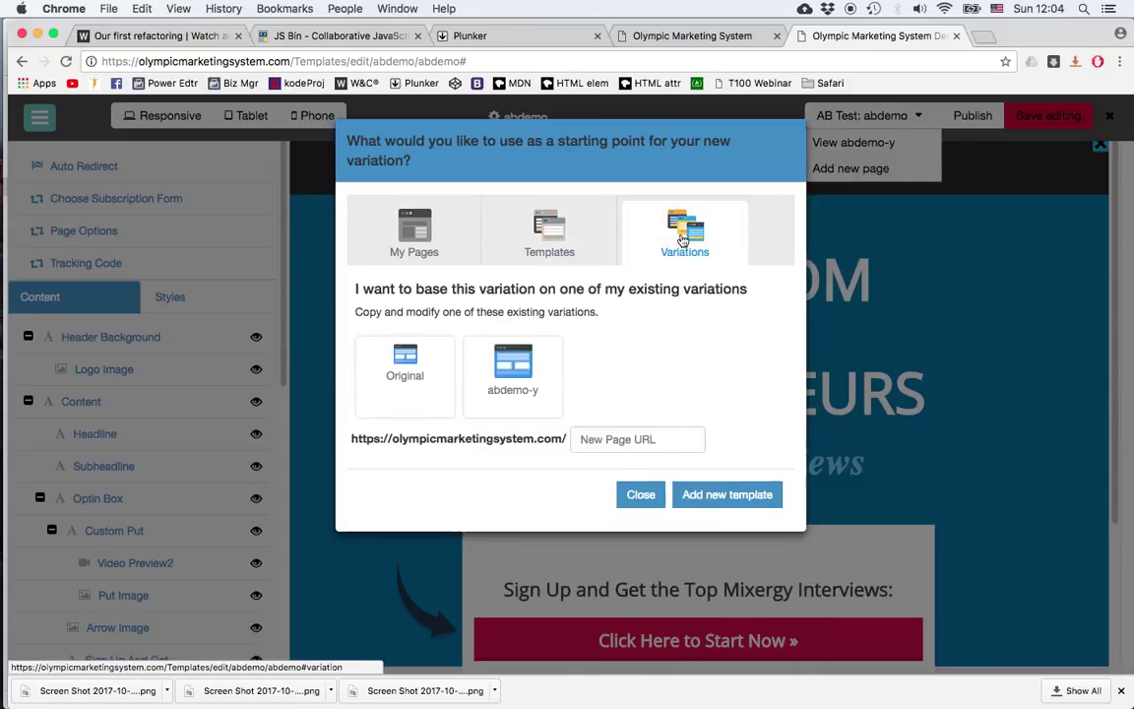
pyautogui.click(401, 365)
pyautogui.click(617, 440)
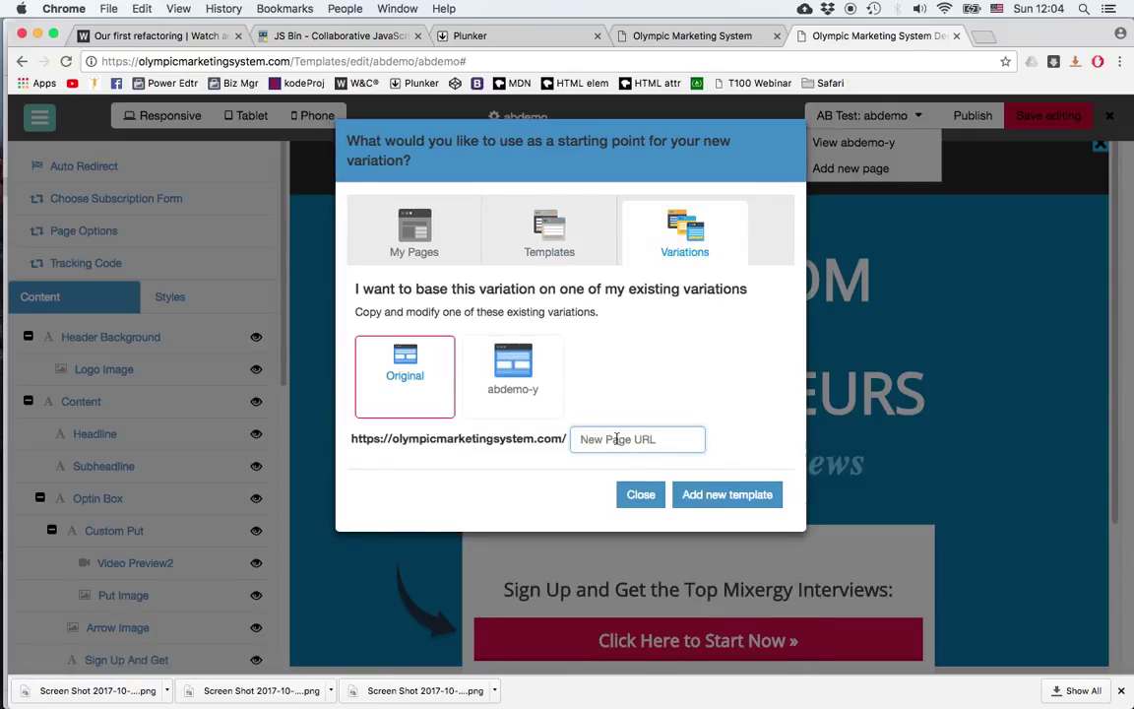
pyautogui.write('abdmeo')
pyautogui.press('BackSpace')
pyautogui.press('BackSpace')
pyautogui.write('emo-r')
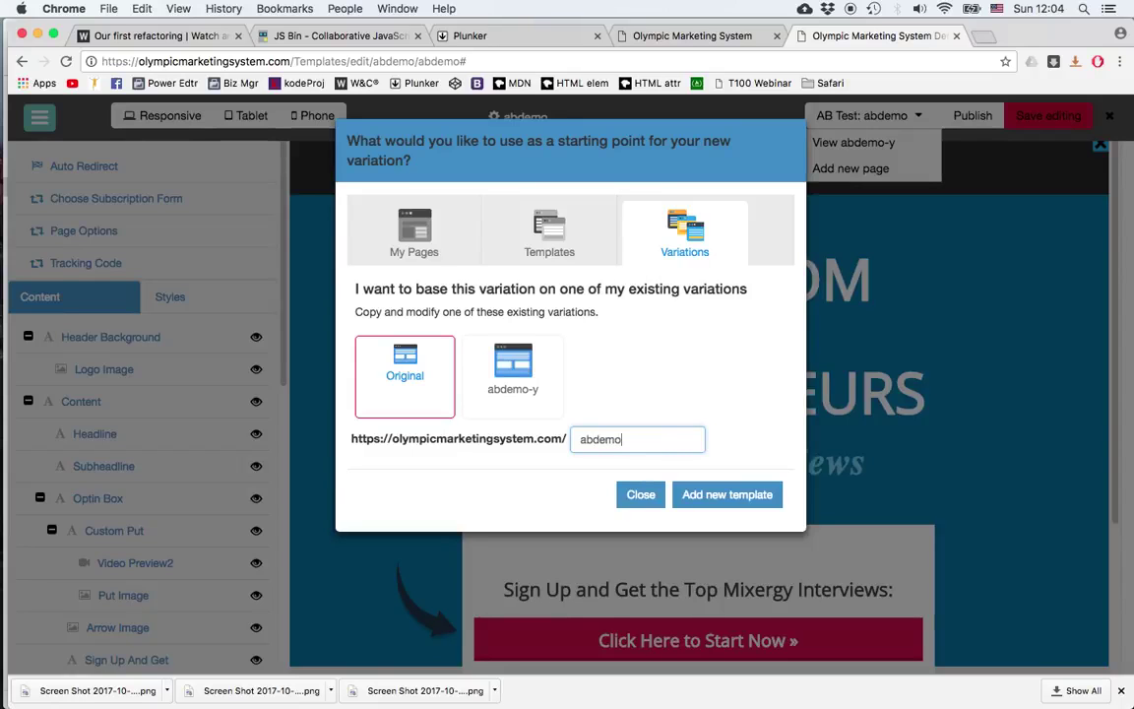
pyautogui.click(697, 495)
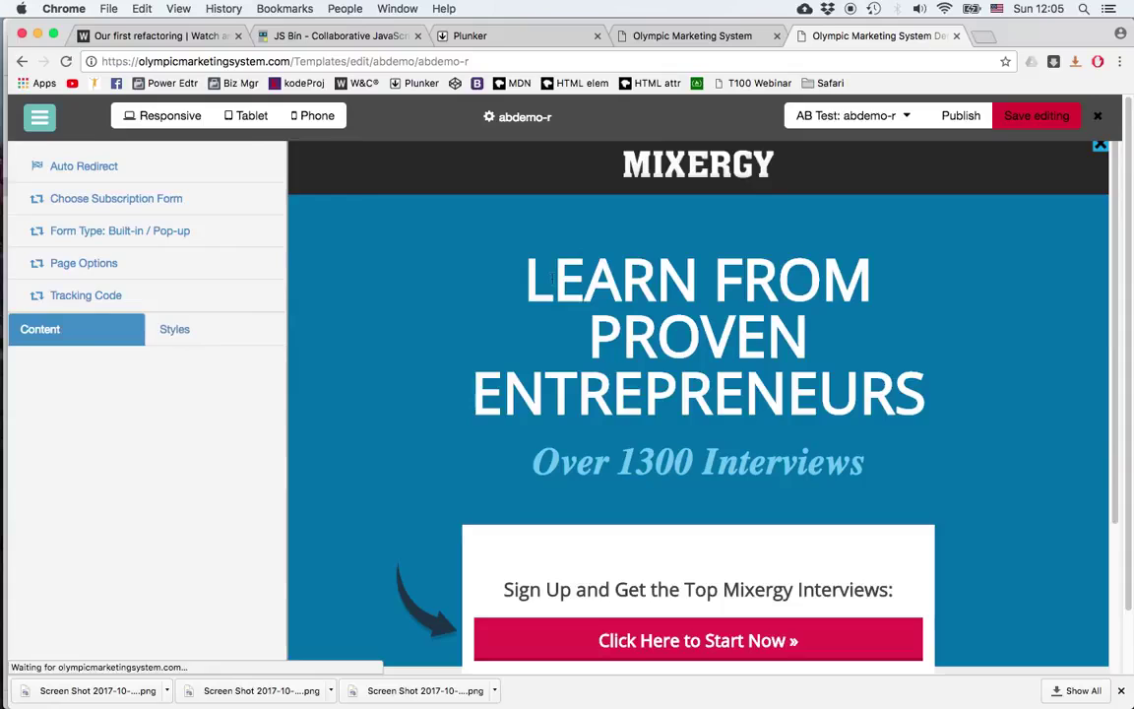
# - Make the whole headline of the abdemo-r variation red from the standard colors and italic, and save the edit
pyautogui.click(553, 280)
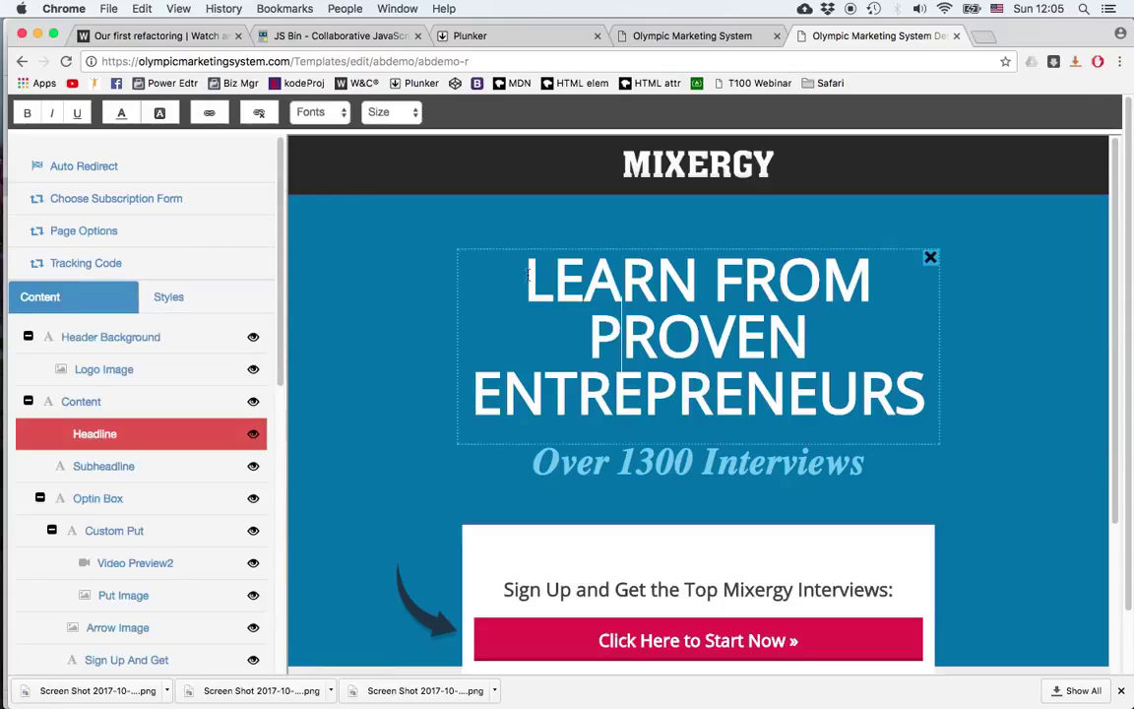
pyautogui.moveTo(527, 280); pyautogui.dragTo(916, 400)
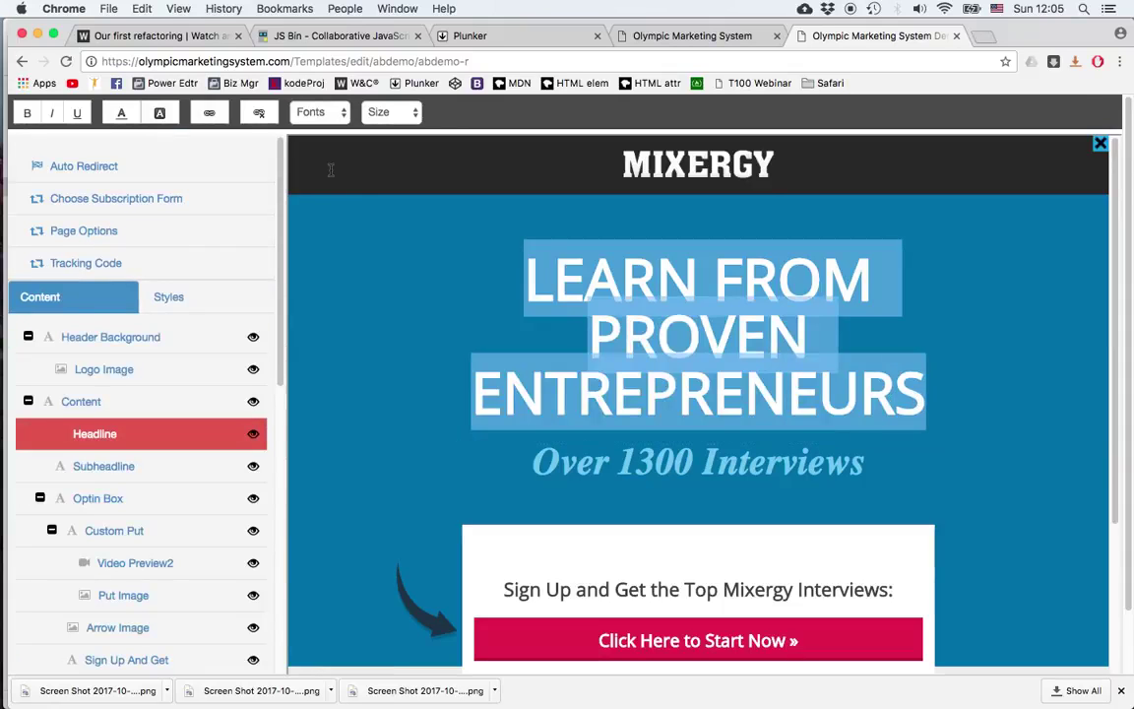
pyautogui.click(121, 112)
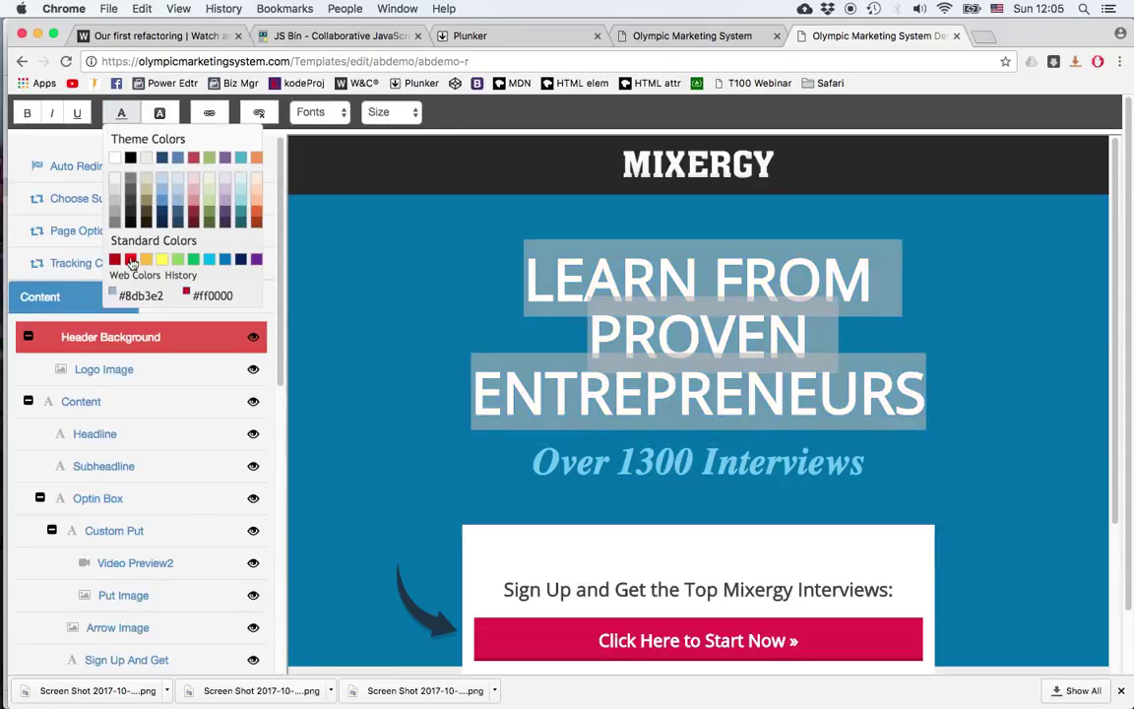
pyautogui.click(130, 258)
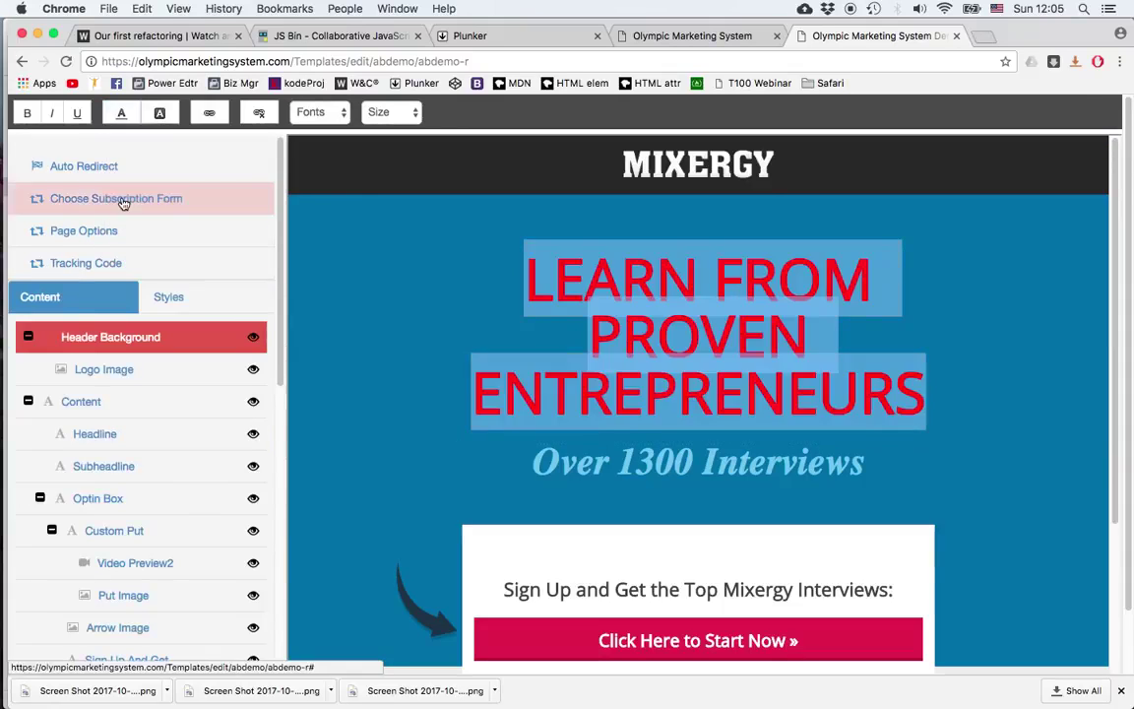
pyautogui.click(52, 114)
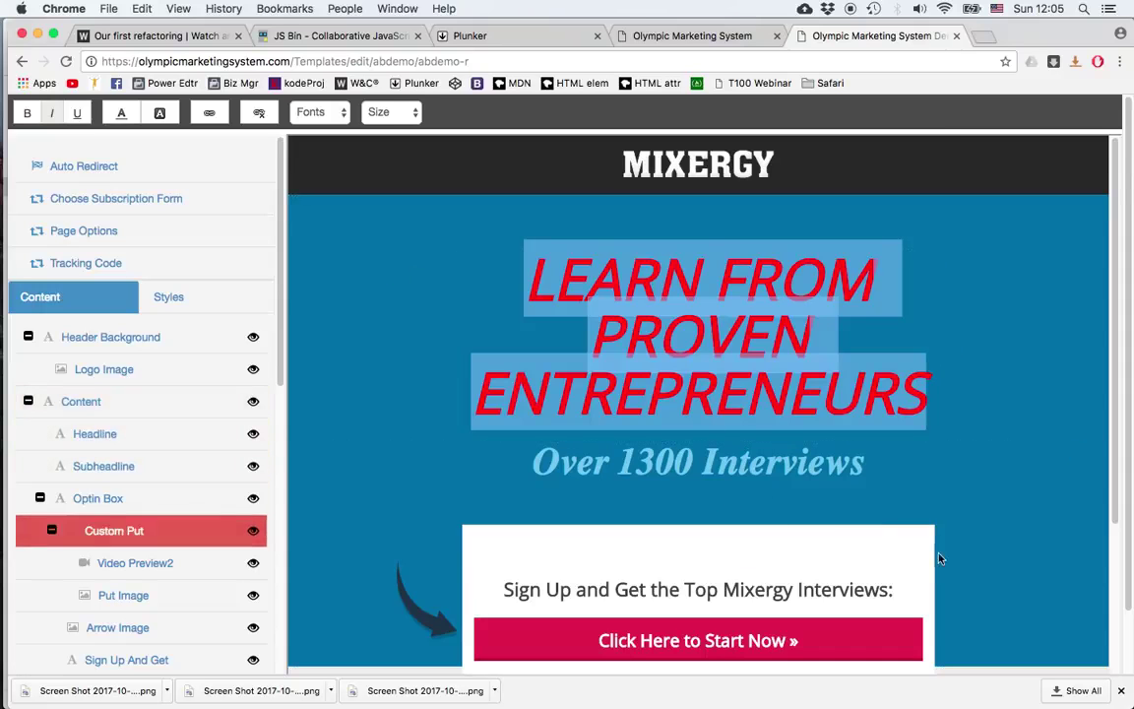
pyautogui.scroll(-5, 940, 554)
pyautogui.scroll(6, 877, 430)
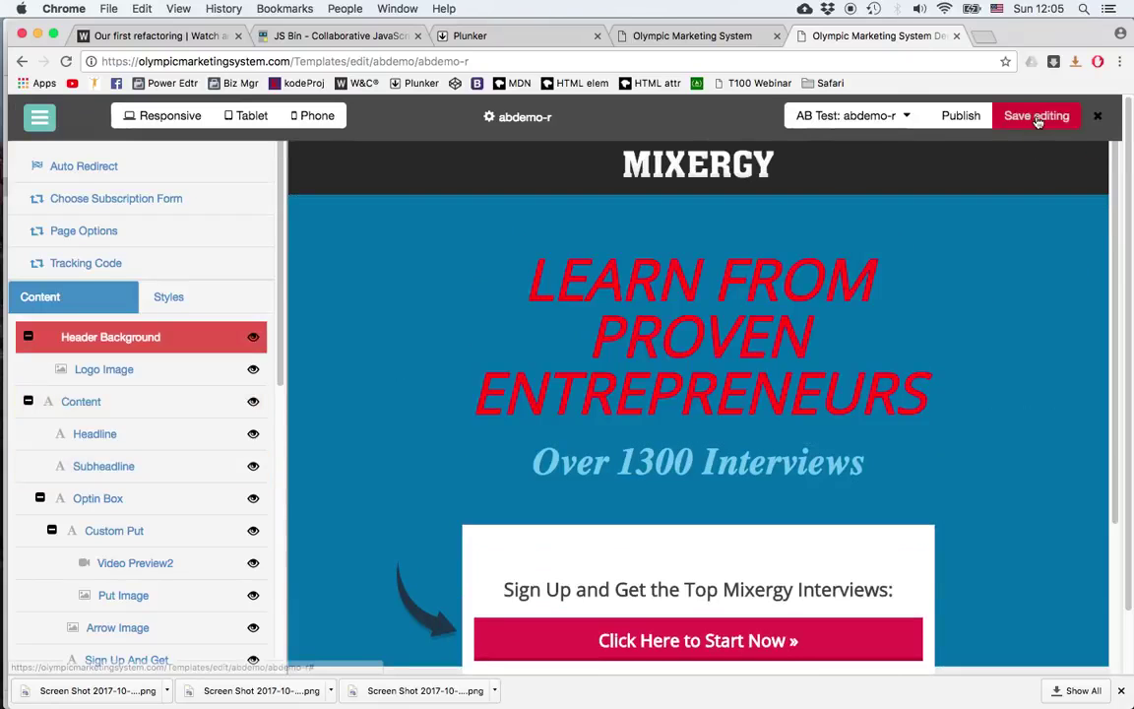
pyautogui.click(1061, 116)
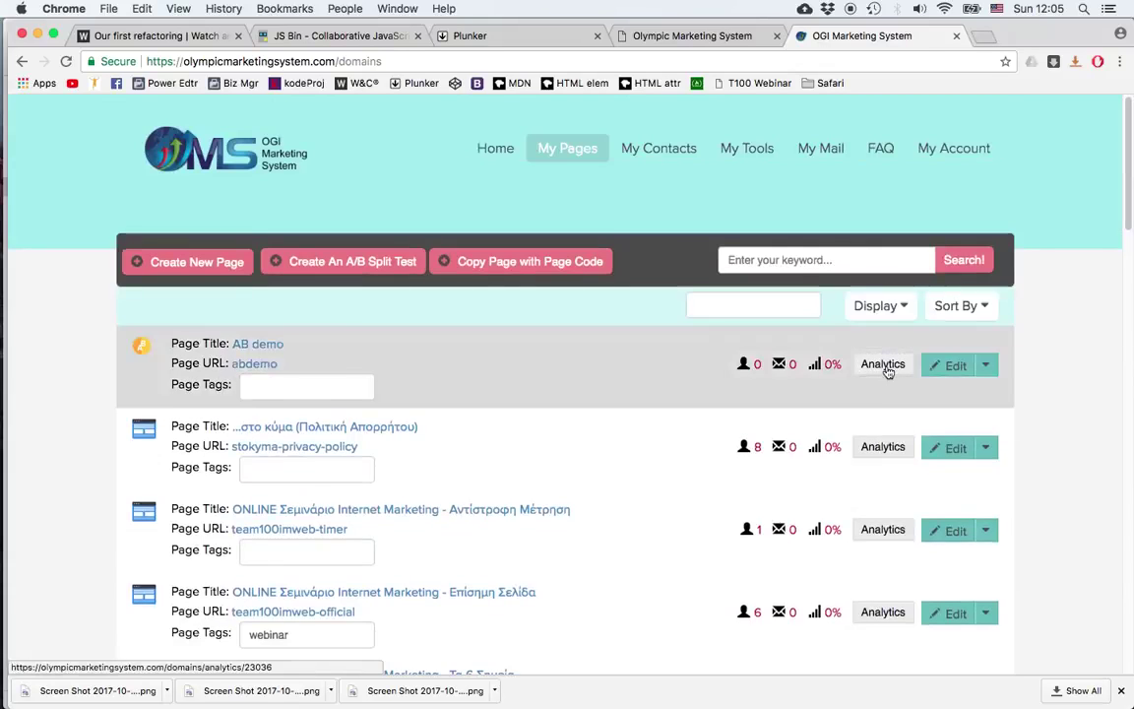
# - Open the analytics of the AB demo page, set the weight of the abdemo-y variation to 2 and save the weights
pyautogui.click(887, 370)
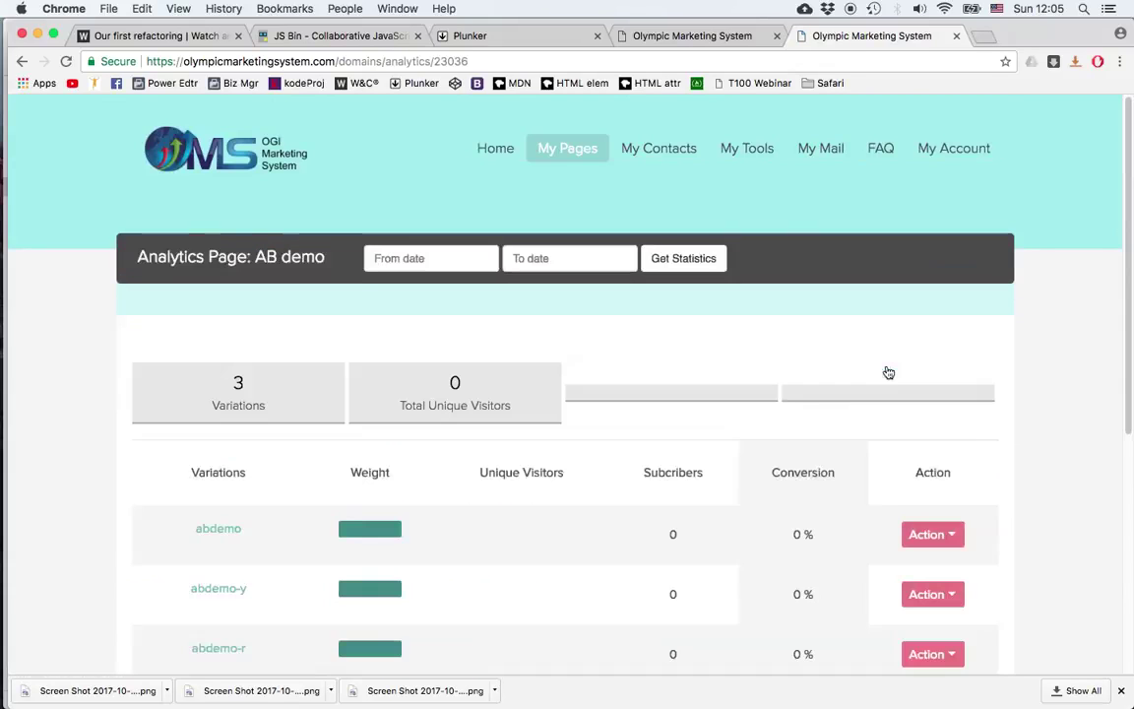
pyautogui.scroll(-2, 635, 429)
pyautogui.scroll(-5, 621, 440)
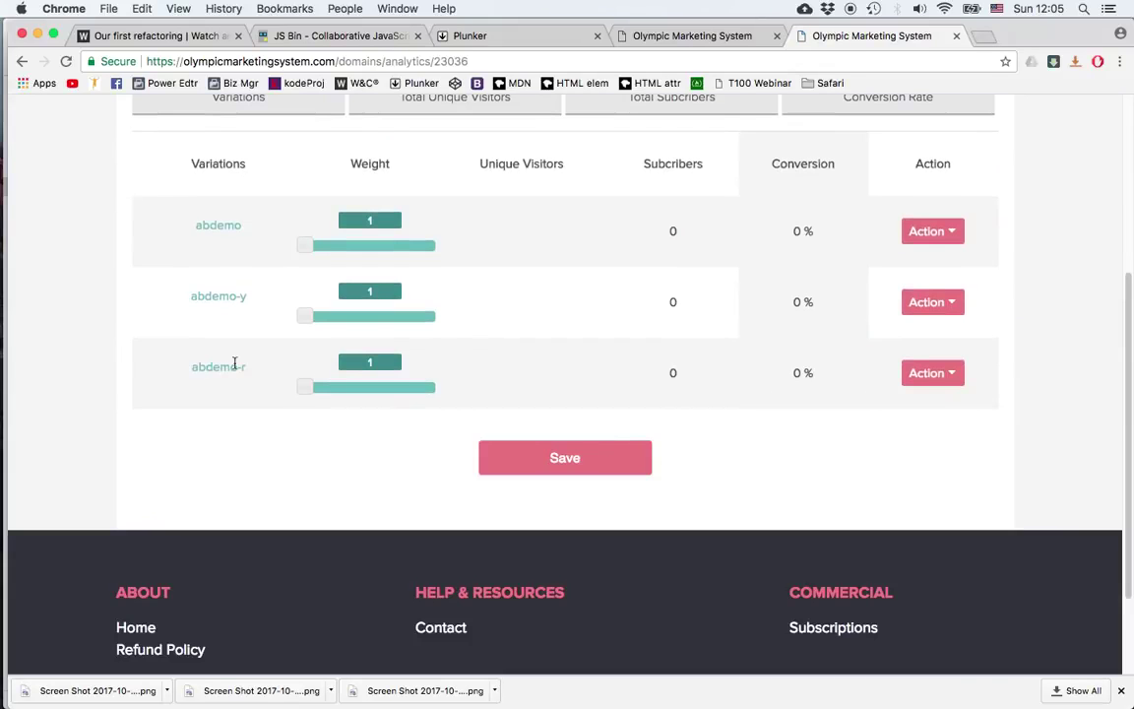
pyautogui.moveTo(304, 316); pyautogui.dragTo(313, 318)
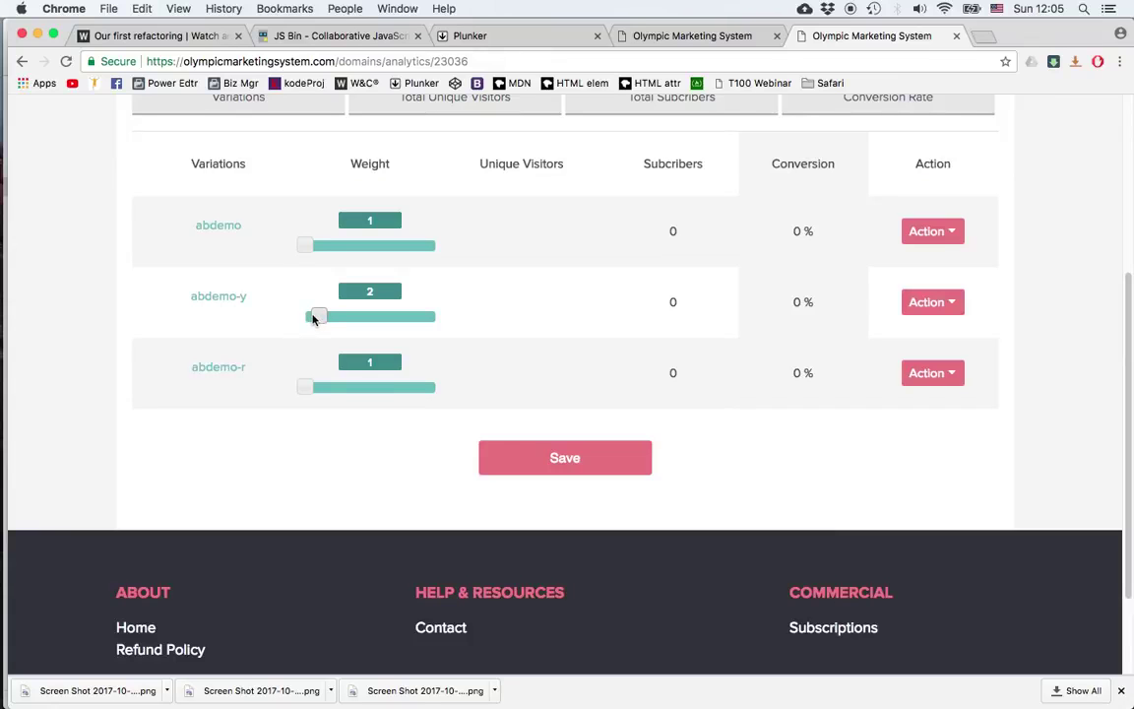
pyautogui.click(557, 459)
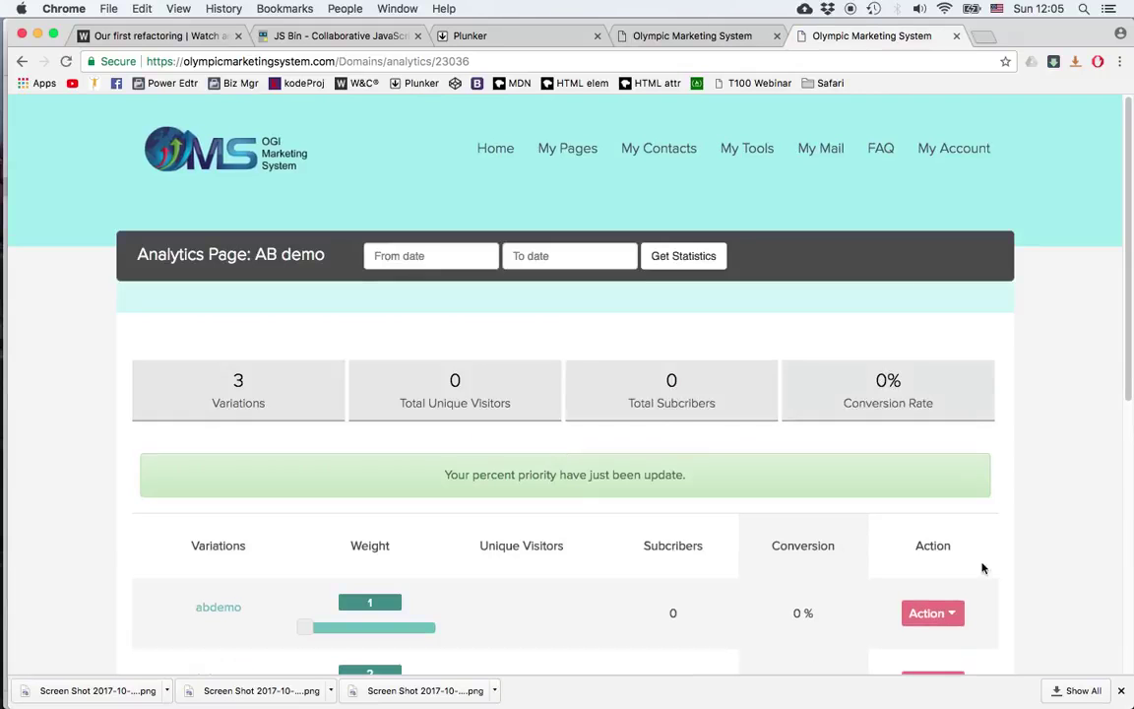
# - View the live abdemo page, reload it several times to check how the variations rotate, and close it
pyautogui.click(930, 612)
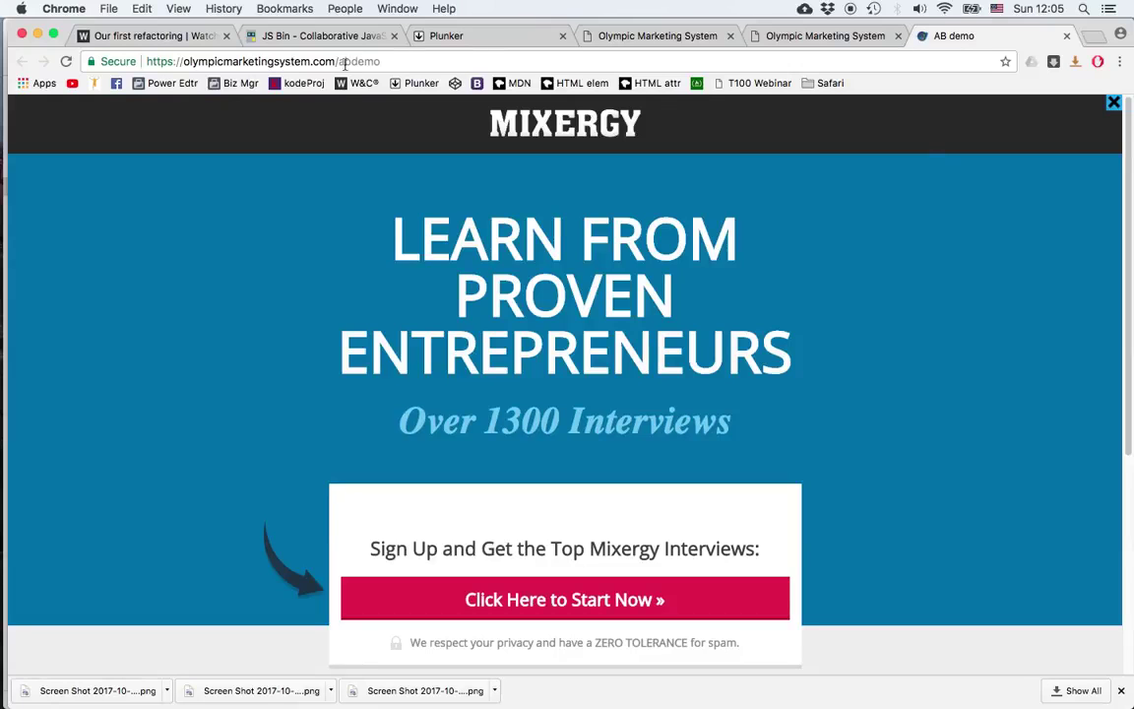
pyautogui.click(65, 61)
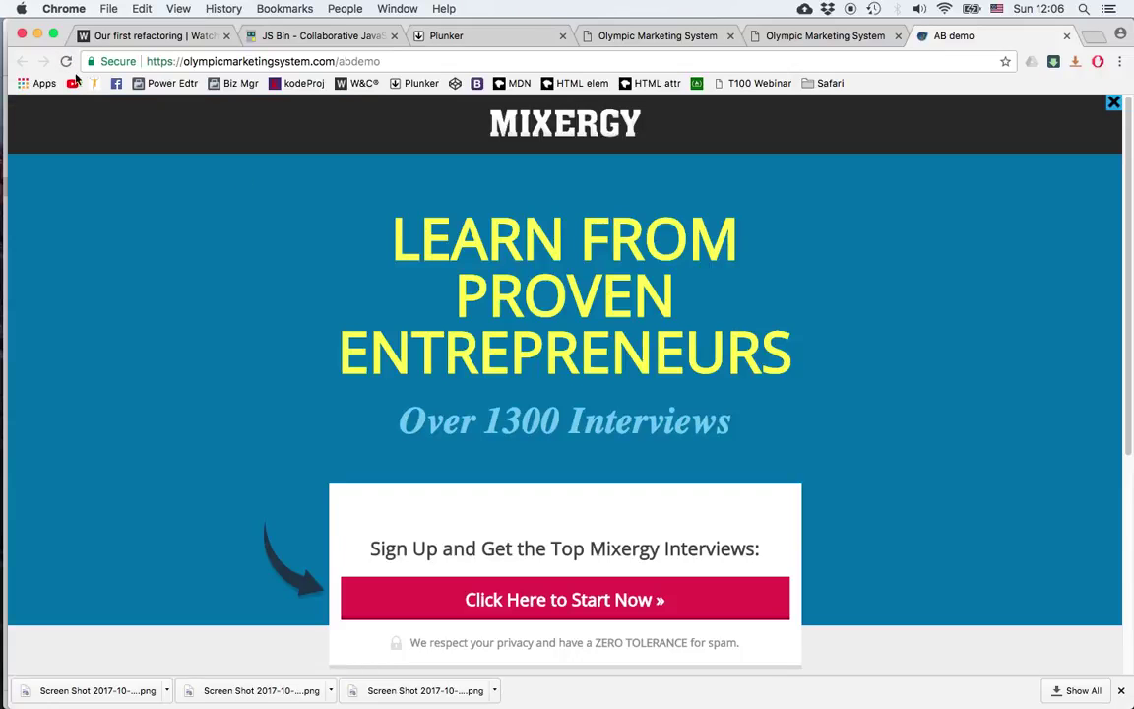
pyautogui.click(67, 62)
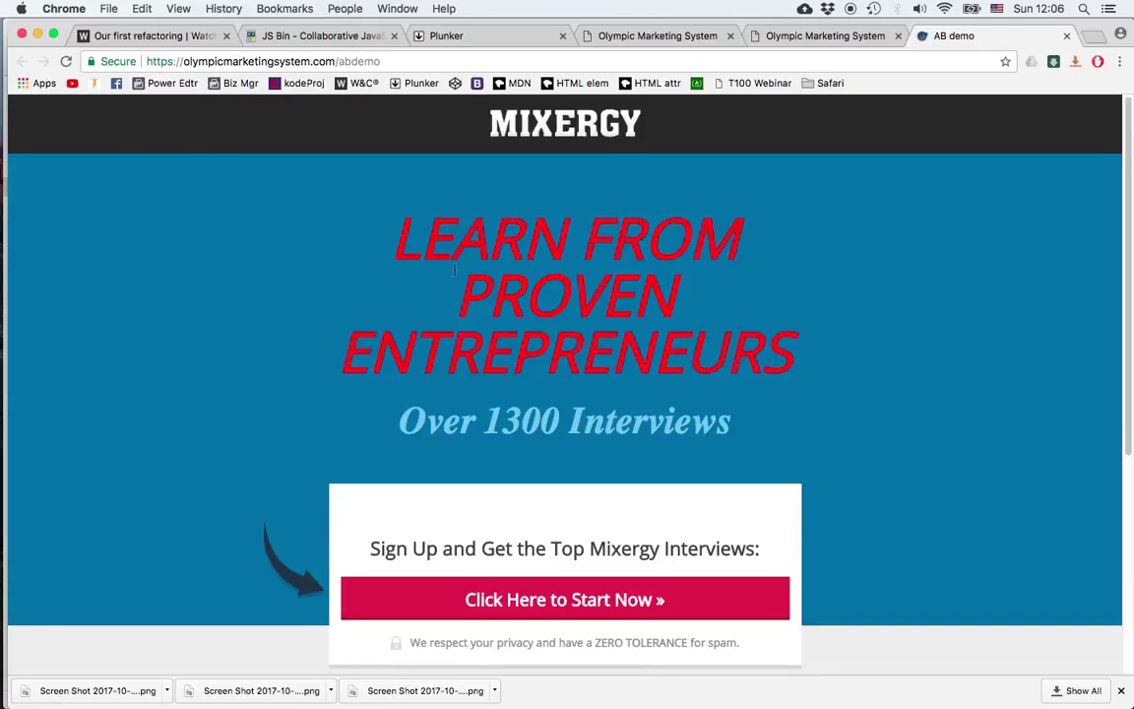
pyautogui.click(67, 62)
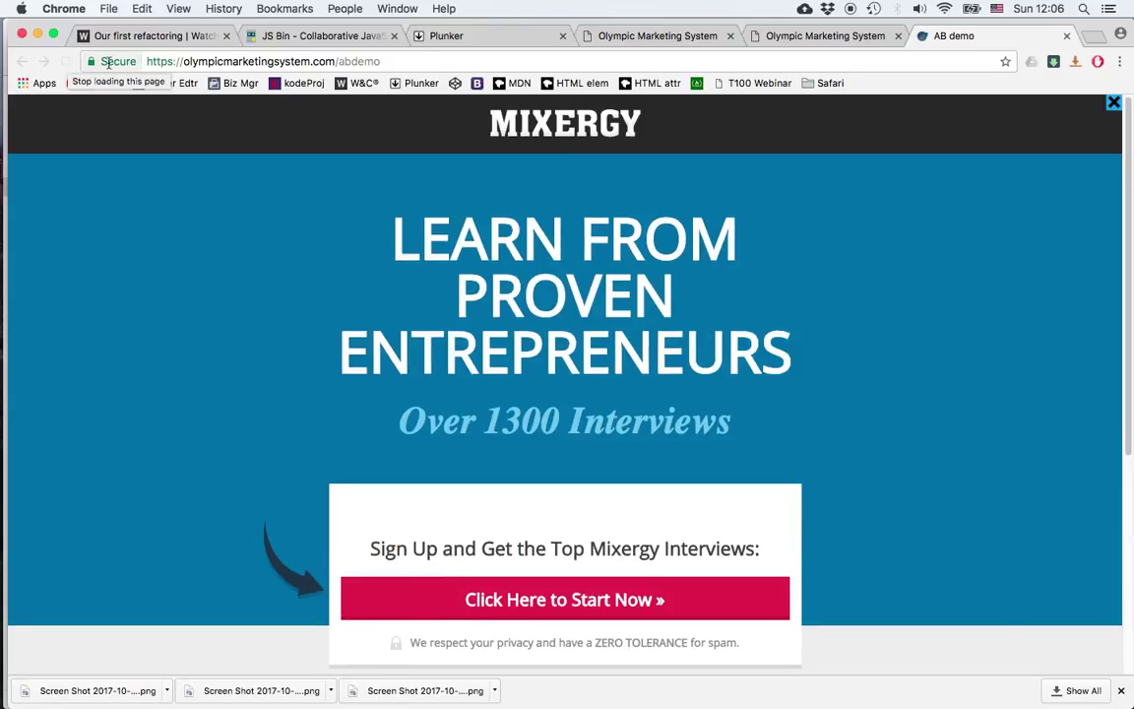
pyautogui.click(1066, 36)
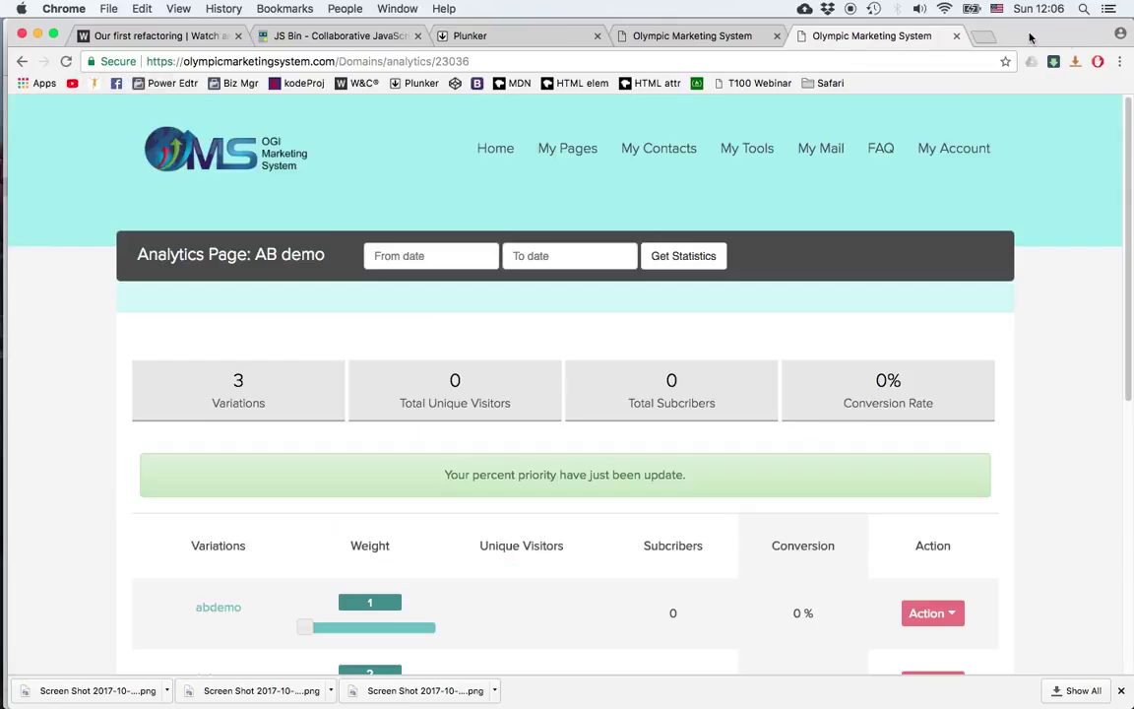
# - Open the traffic Rotator tool in a separate browser tab and examine its promotion link and entries
pyautogui.moveTo(626, 149)
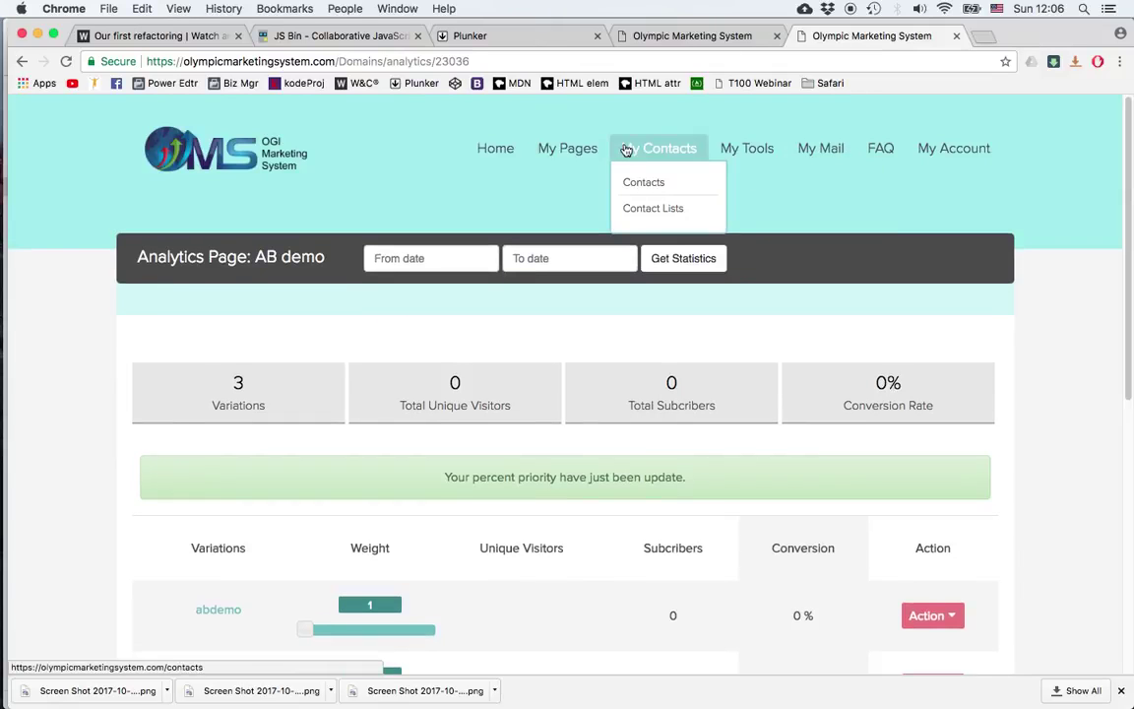
pyautogui.moveTo(731, 151)
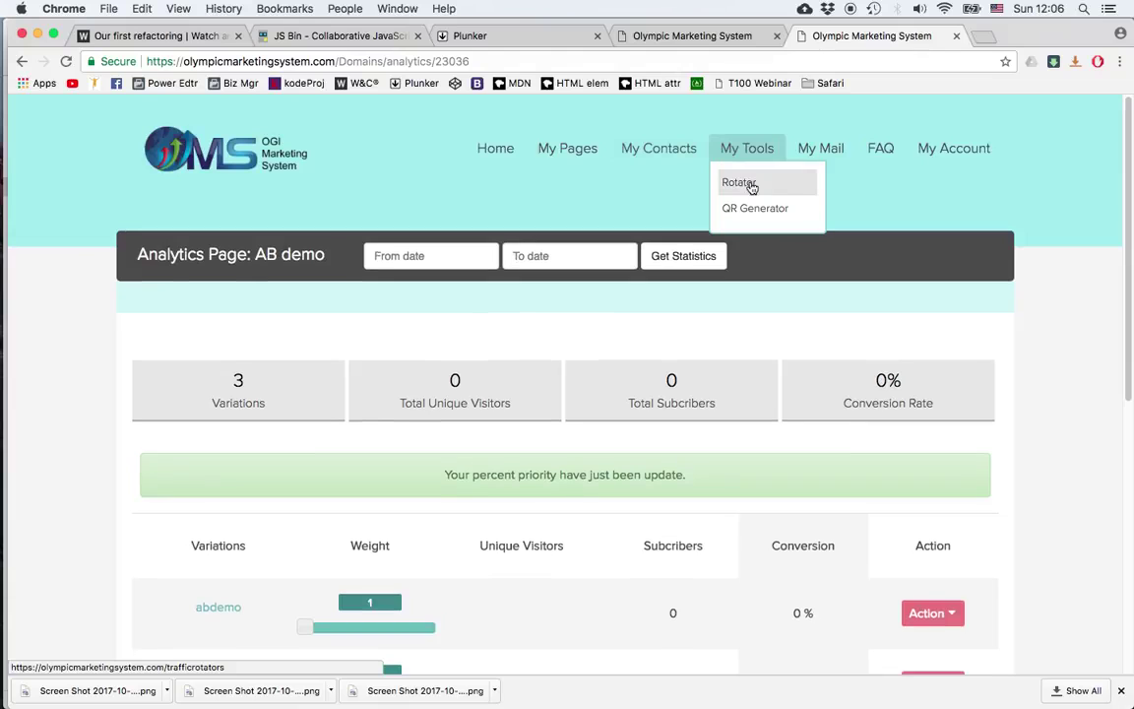
pyautogui.keyDown('super'); pyautogui.click(751, 185); pyautogui.keyUp('super')
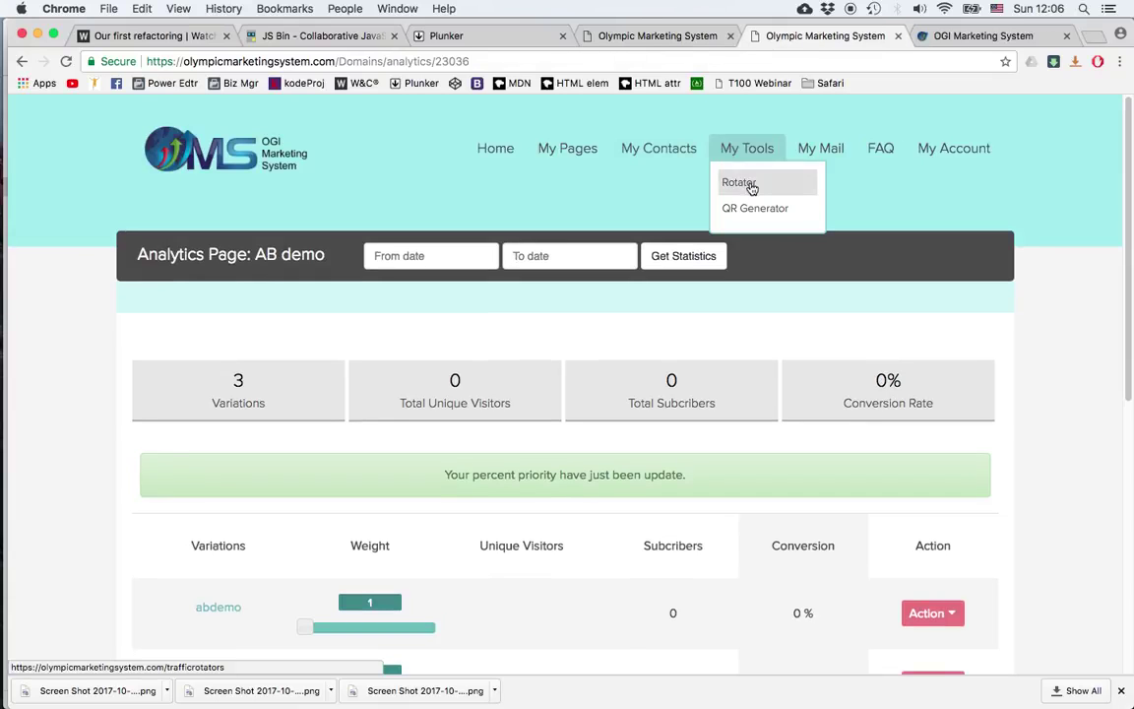
pyautogui.click(968, 40)
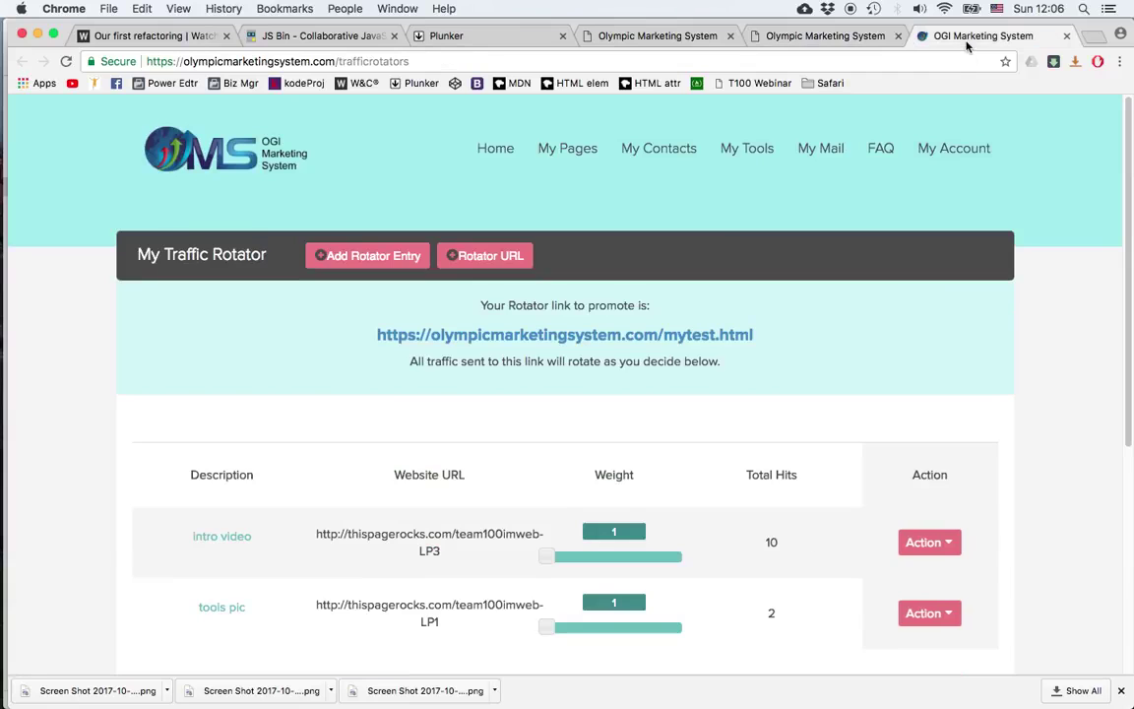
pyautogui.scroll(-2, 695, 345)
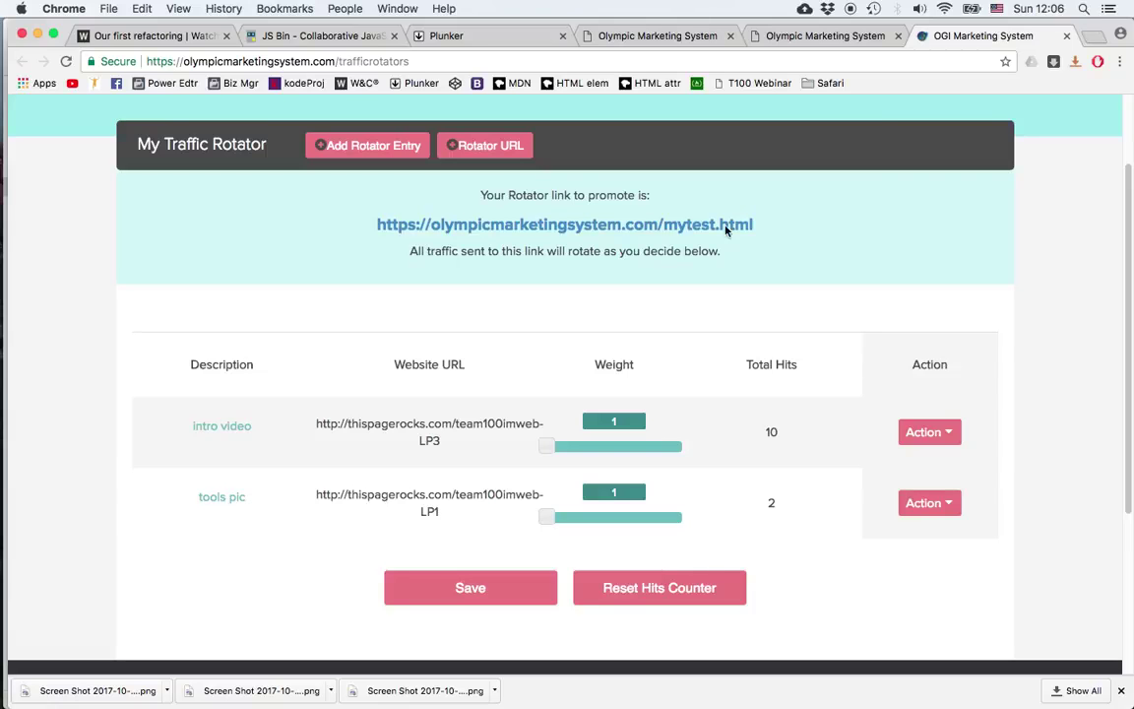
# - Compare the variation list in the AB demo analytics with the traffic rotator page
pyautogui.click(799, 36)
pyautogui.scroll(-3, 519, 495)
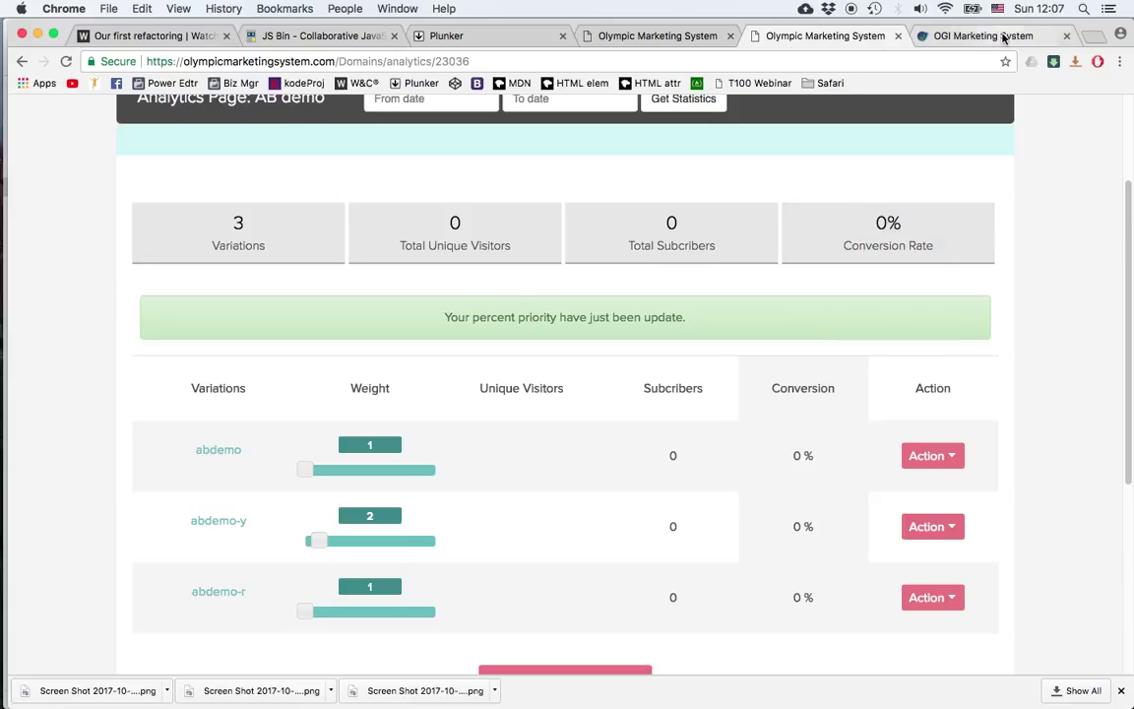
pyautogui.click(970, 37)
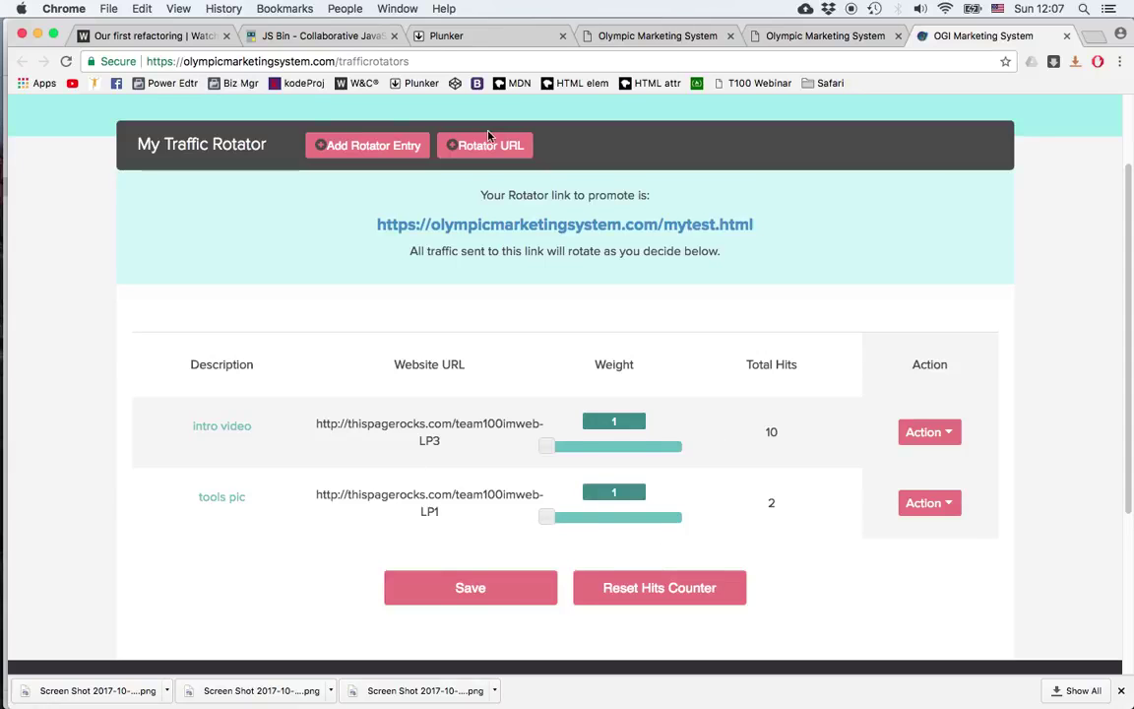
pyautogui.scroll(2, 484, 135)
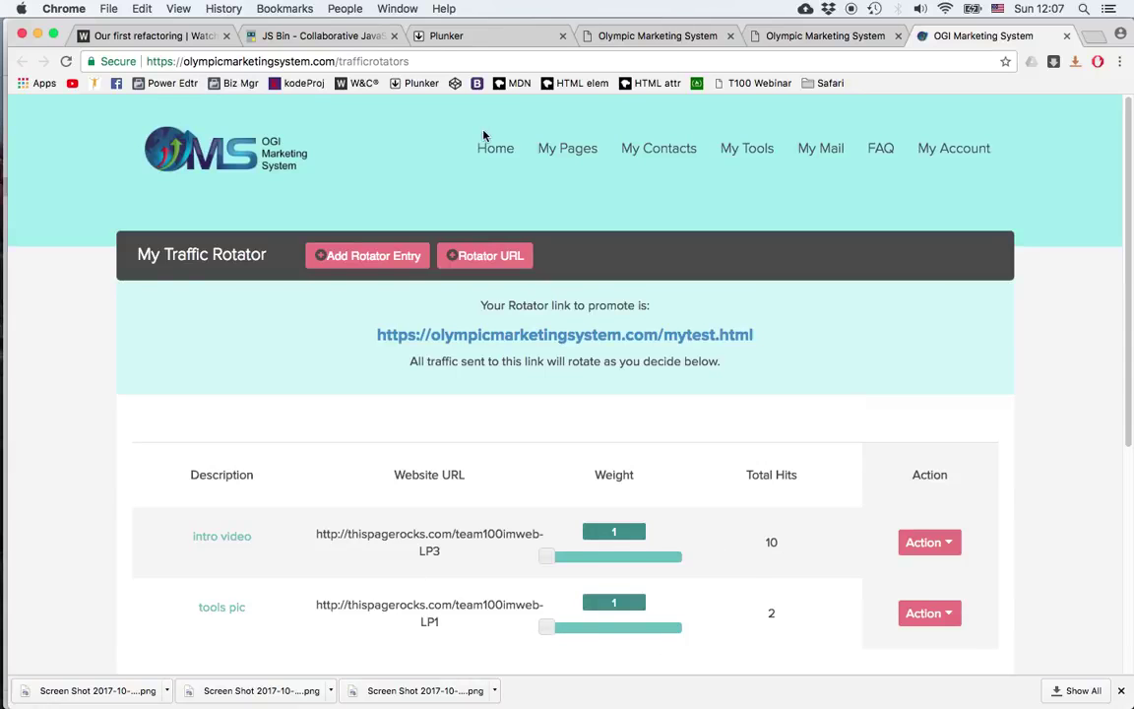
# - Examine the form for adding a rotator entry, close it without submitting, and review the rotator's website URLs and weights
pyautogui.click(367, 258)
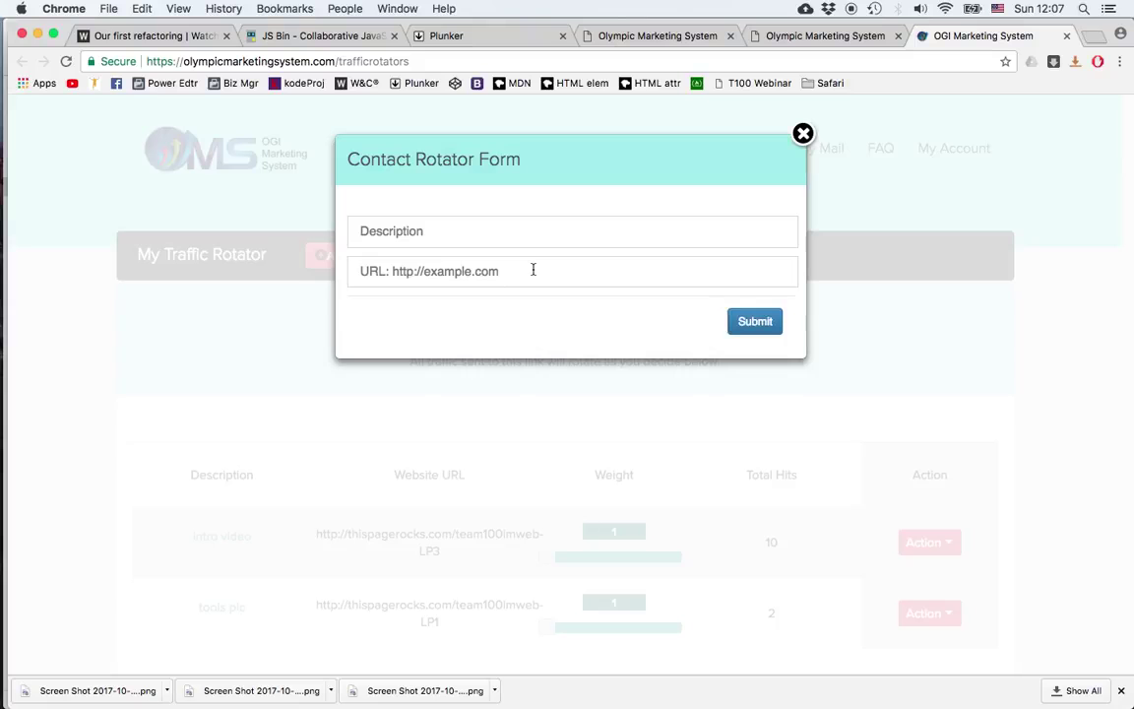
pyautogui.click(803, 134)
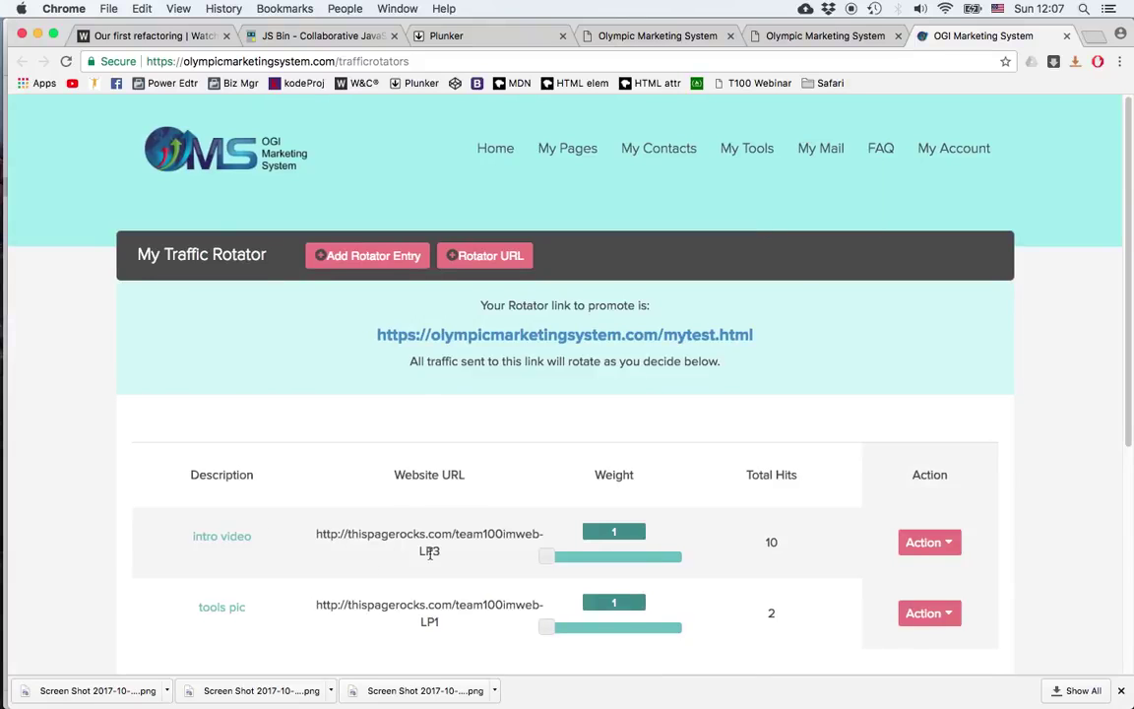
pyautogui.scroll(-2, 433, 548)
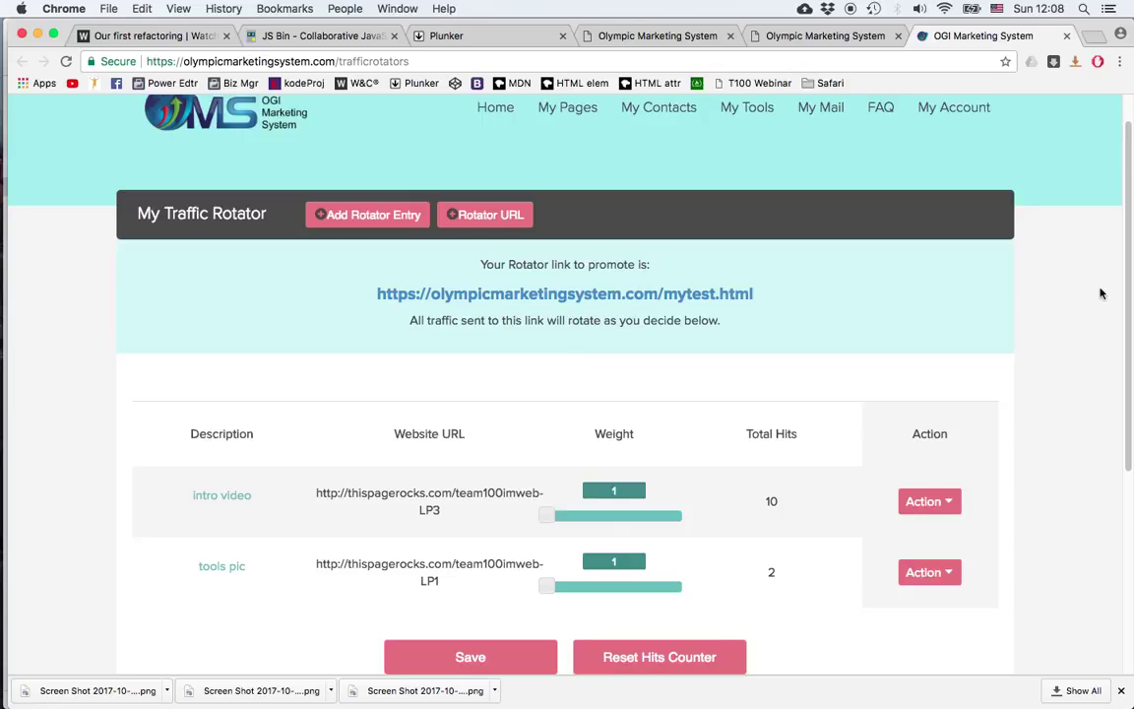
pyautogui.scroll(2, 1091, 305)
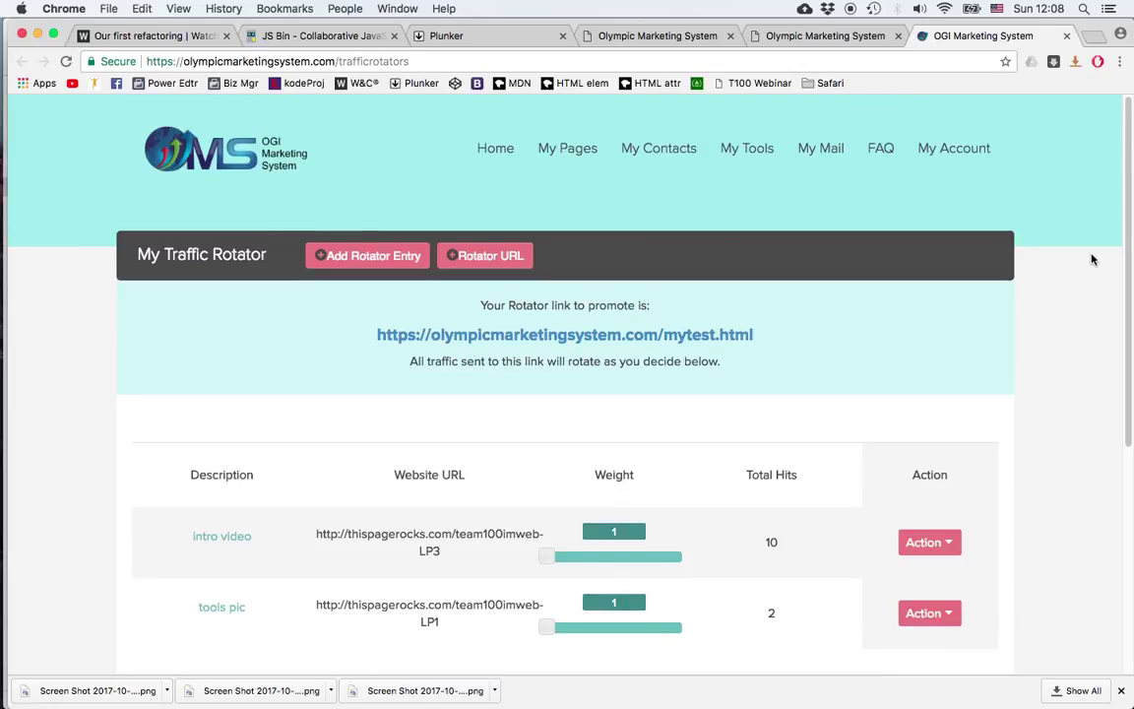